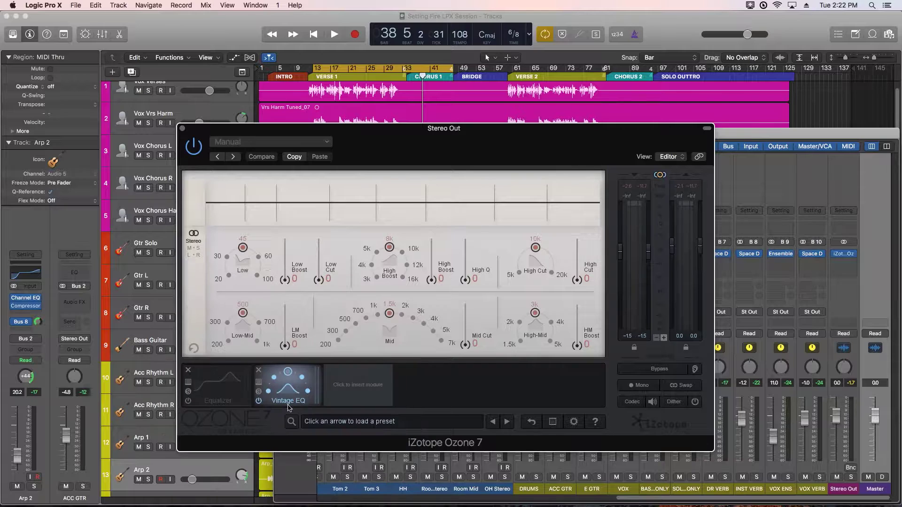
- Set the Vintage EQ's Low frequency to 100, with Low Boost at 9.6 and Low Cut at 6.1
left_click(354, 403)
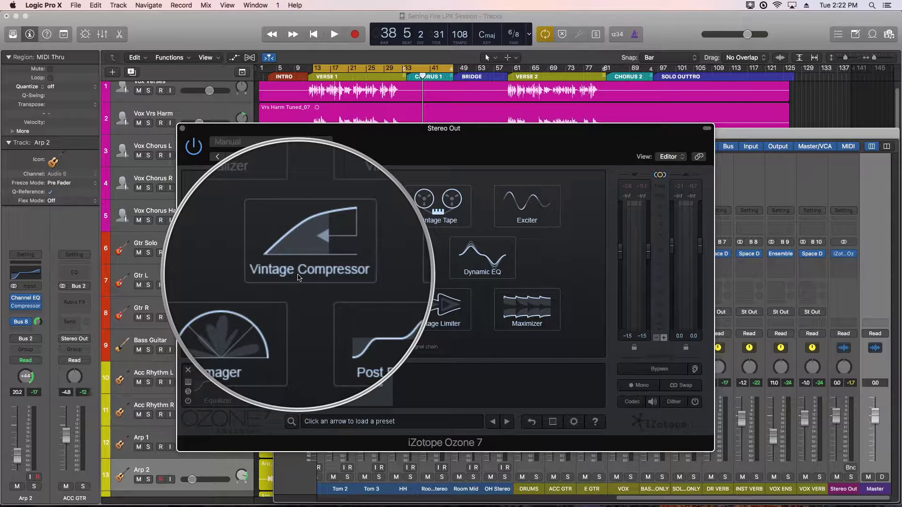
left_click(288, 384)
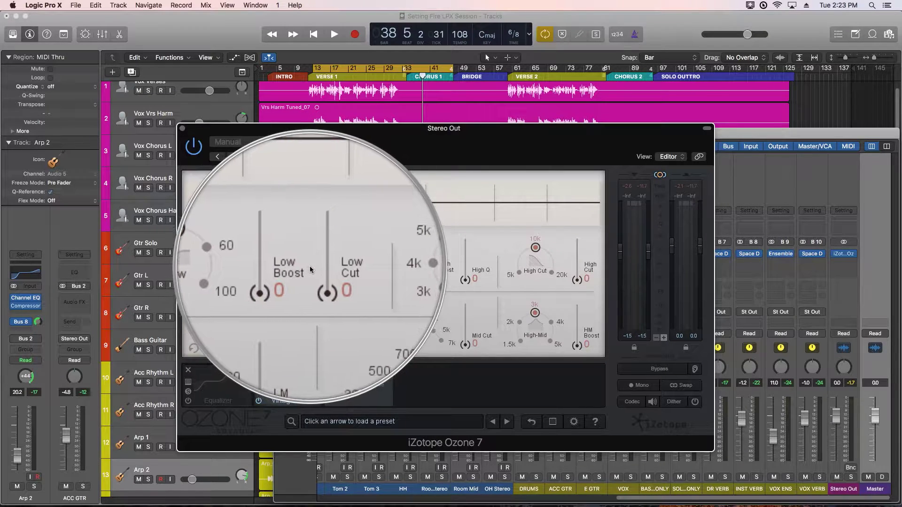
left_click_drag(286, 280, 314, 258)
left_click(256, 278)
left_click(285, 255)
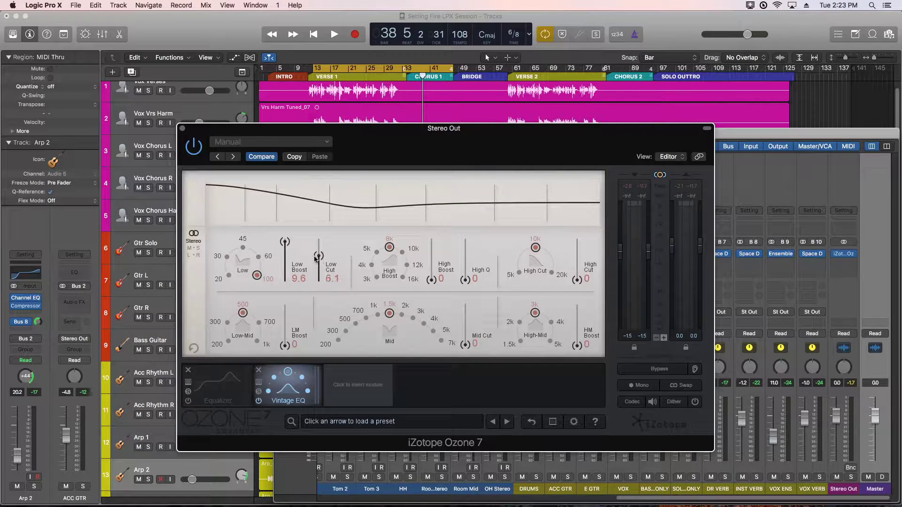
- Change band 1 of the bypassed Equalizer module to an Analog Low Shelf and return to the Vintage EQ
left_click(232, 377)
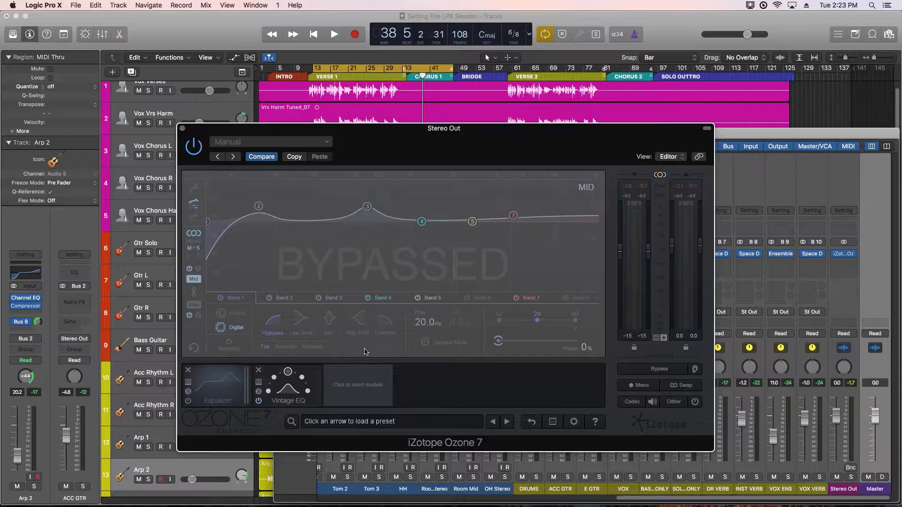
left_click(302, 324)
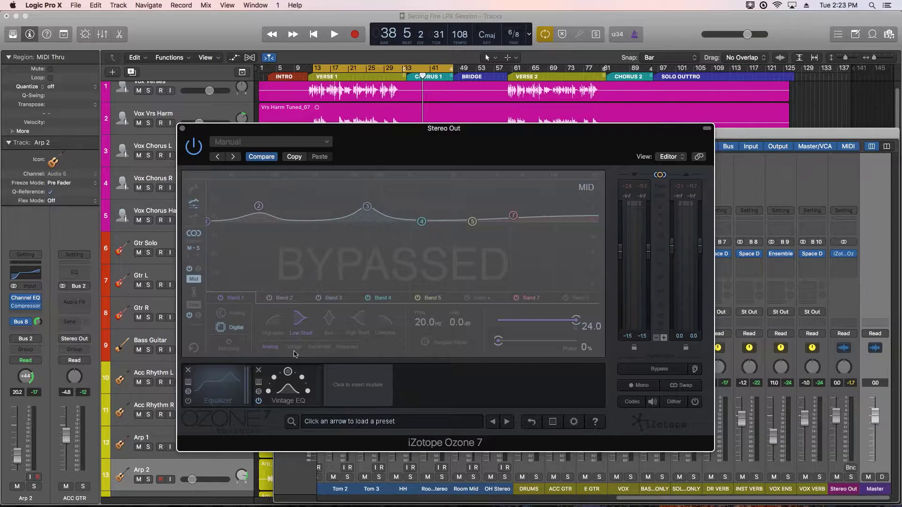
left_click(290, 386)
- Set Low Boost to 3.8 and Low Cut to 0, and step through the Low frequencies from 20 to 100, ending on 60
left_click_drag(285, 243, 318, 282)
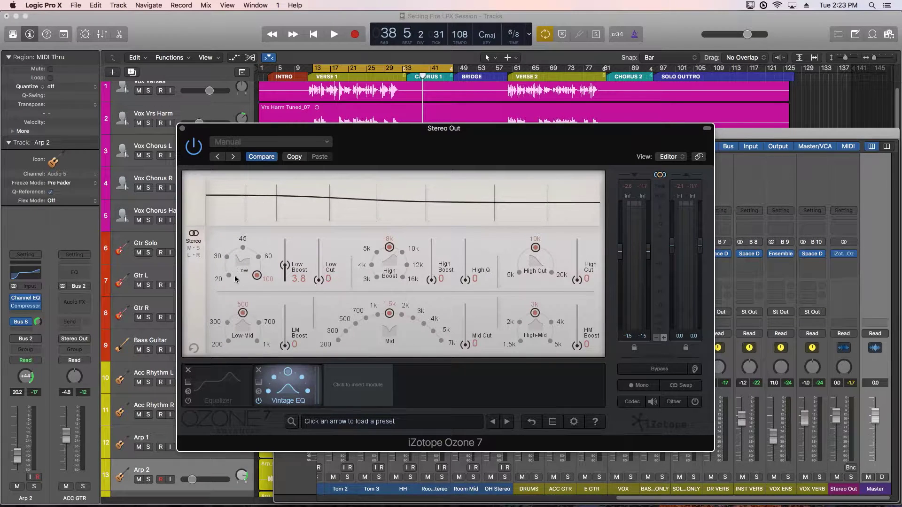
left_click(228, 275)
left_click(227, 257)
left_click(242, 248)
left_click(258, 257)
left_click(256, 276)
left_click(227, 257)
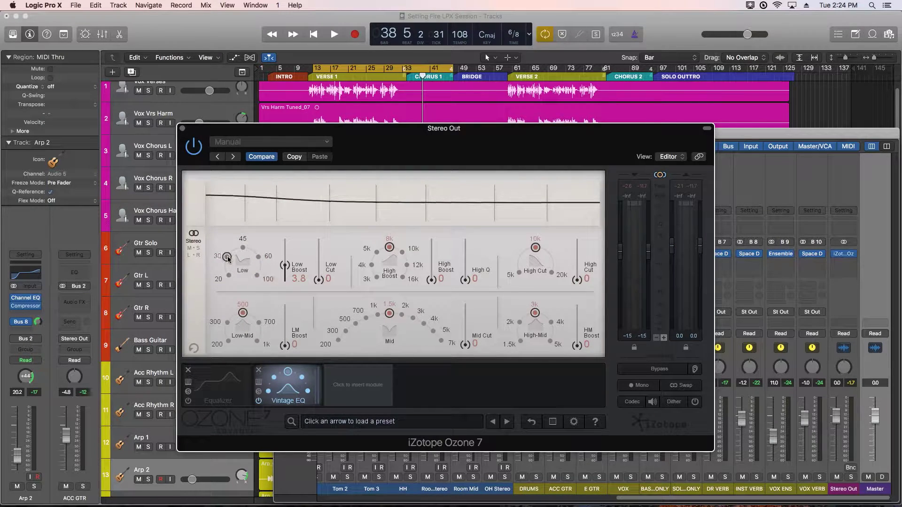
left_click(258, 276)
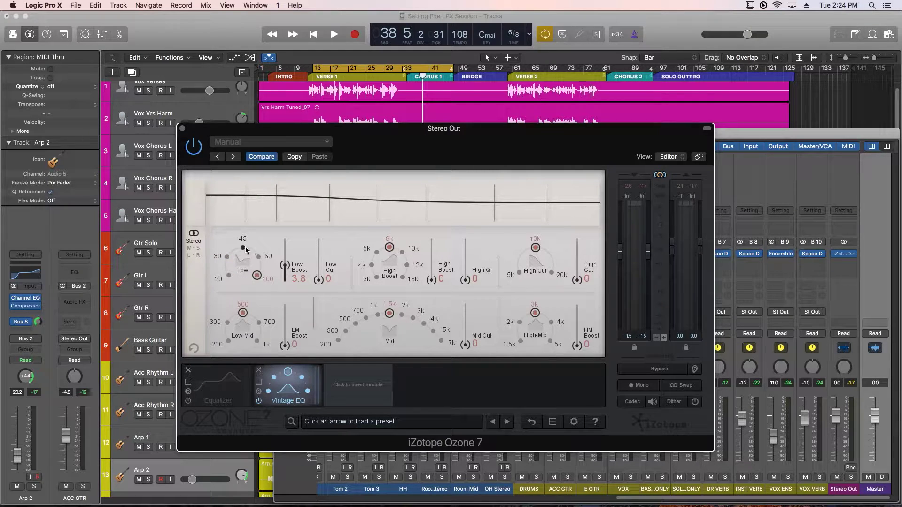
left_click(243, 248)
left_click(258, 256)
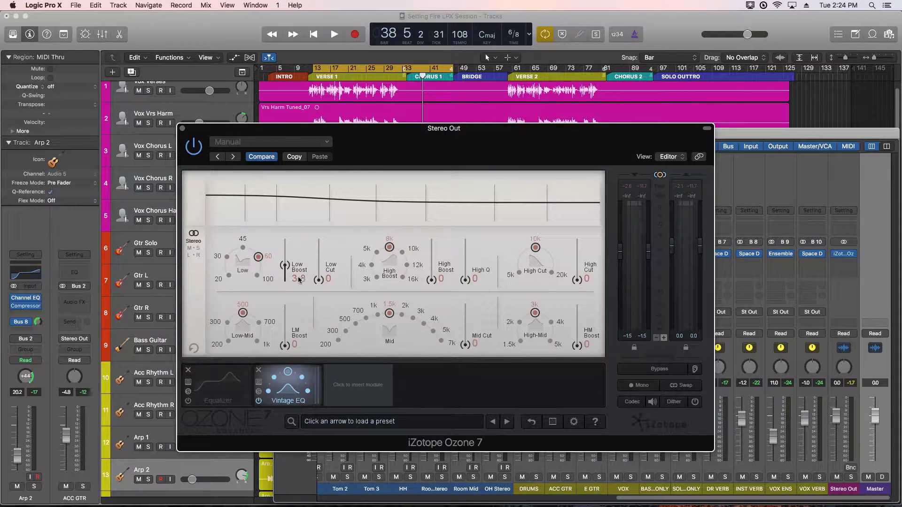
- Play the mix and audition an 8.1 Low Boost at each Low frequency from 20 up to 100
key("space")
left_click_drag(285, 265, 285, 279)
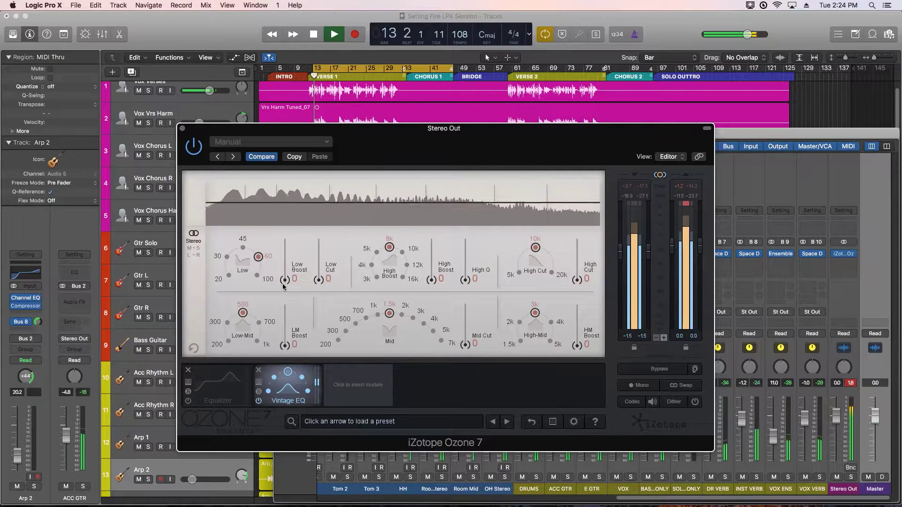
left_click(228, 276)
left_click_drag(285, 279, 285, 247)
left_click(228, 256)
left_click(242, 248)
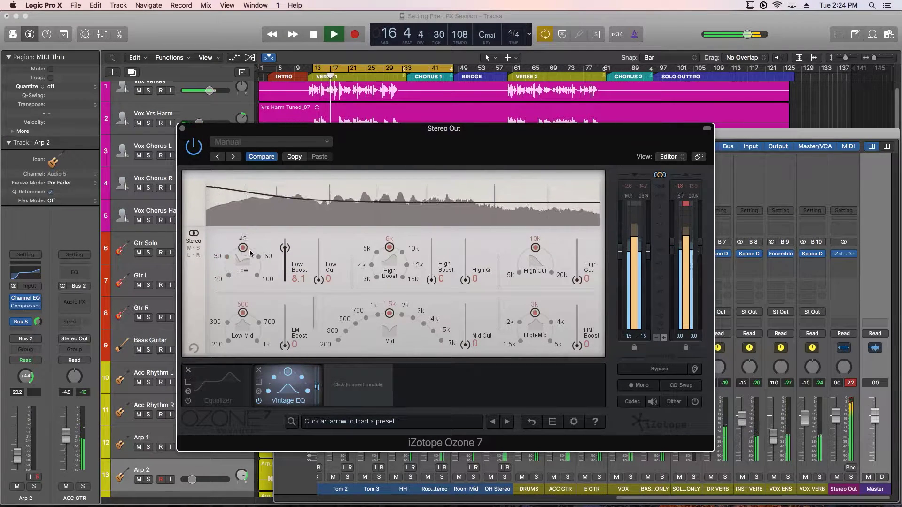
left_click(258, 257)
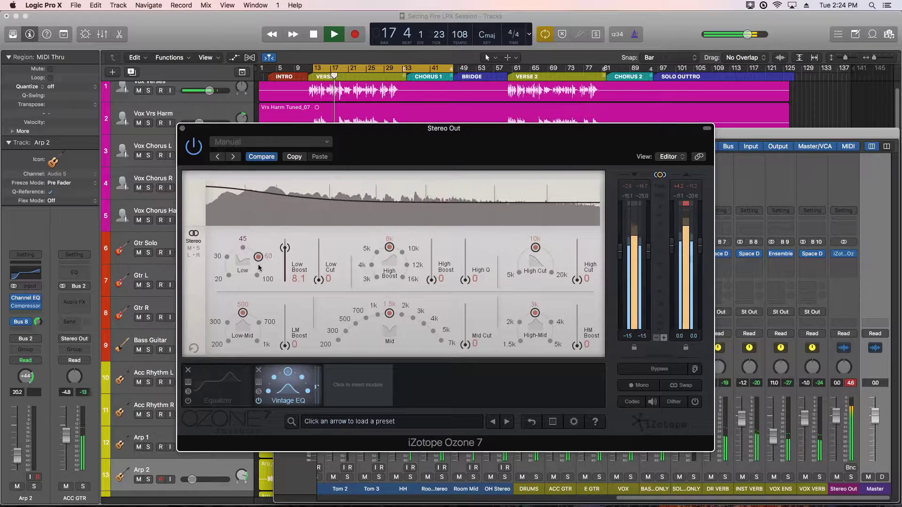
left_click(257, 275)
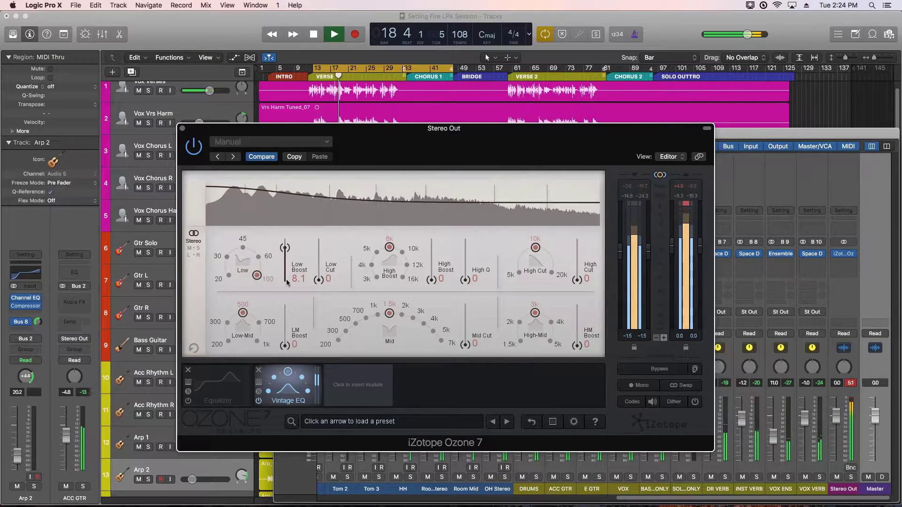
- Set the Low frequency to 45, with Low Boost at 4.4 and Low Cut at 3.5, while the mix plays
mouse_move(314, 270)
left_mouse_down()
mouse_move(318, 257)
mouse_move(285, 249)
mouse_move(318, 264)
left_mouse_up()
left_click(258, 257)
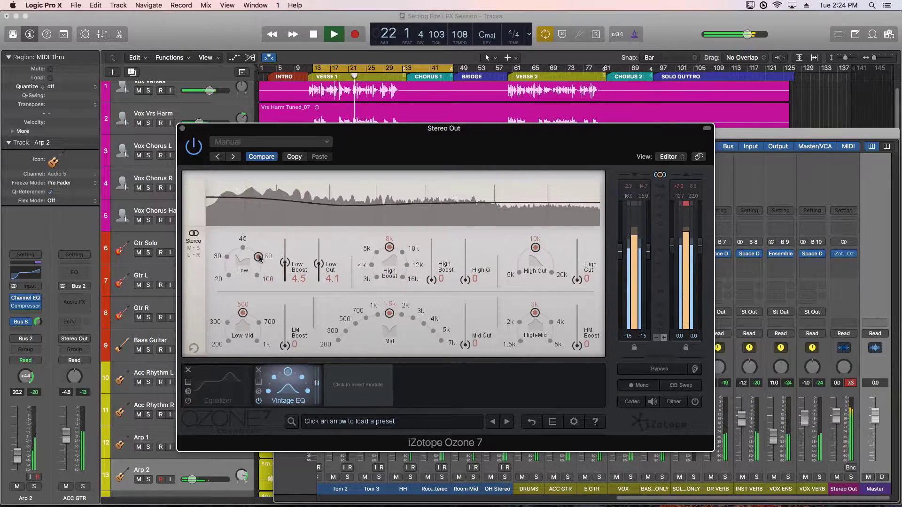
left_click(242, 248)
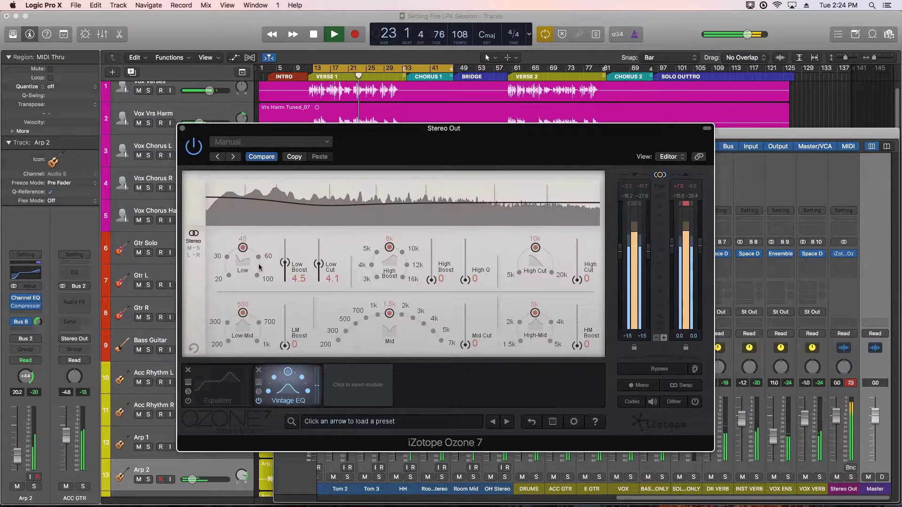
left_click_drag(287, 266, 321, 269)
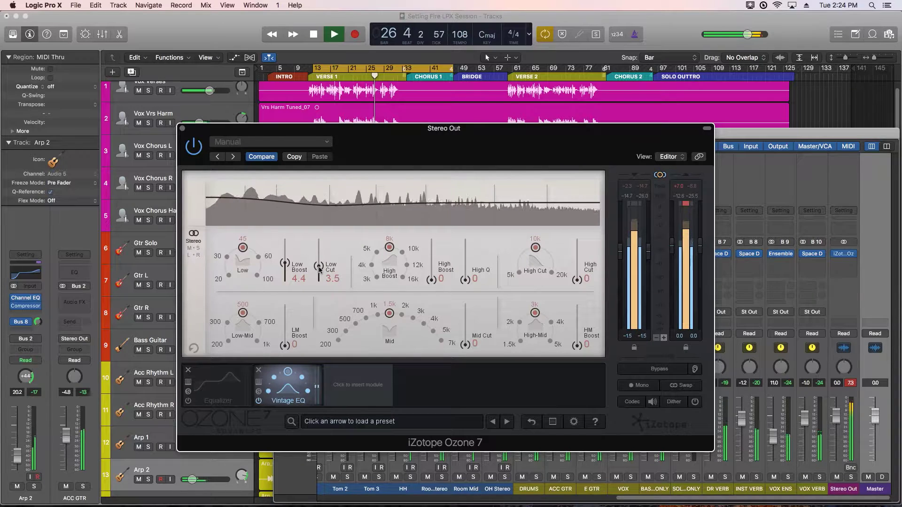
- Compare the mix with the Vintage EQ bypassed and enabled, and stop playback
left_click(259, 401)
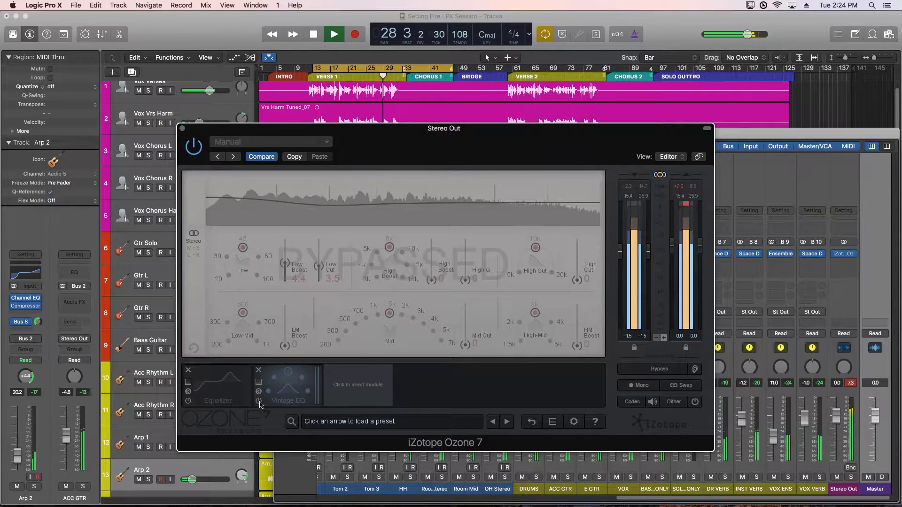
left_click(259, 400)
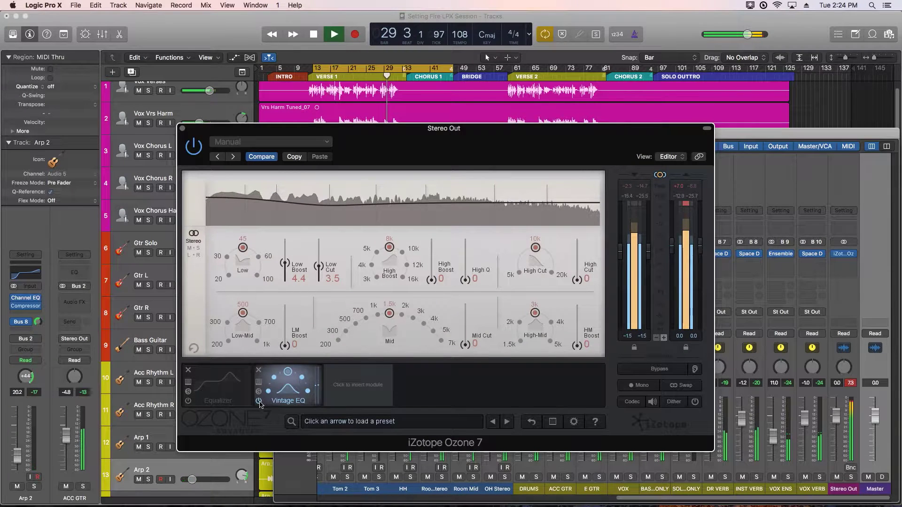
key("space")
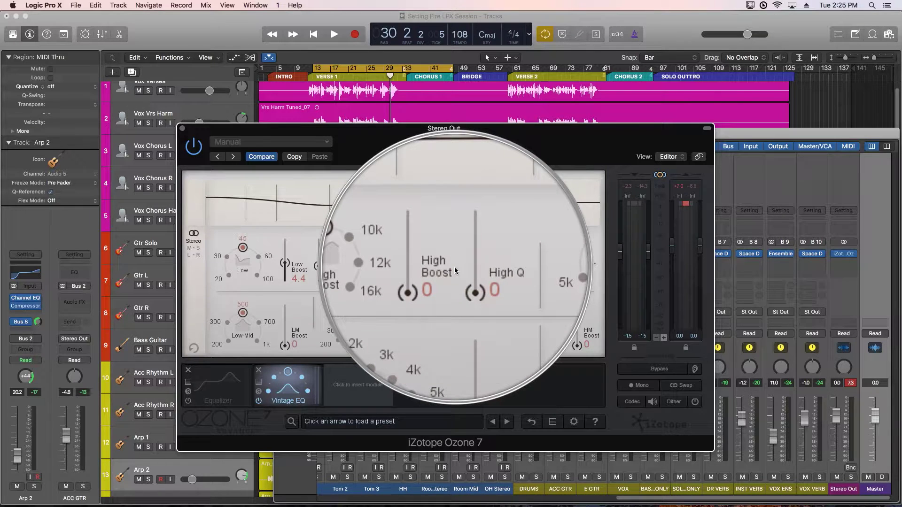
- Try a 7.4 High Boost at 16k with High Q 8.2, and at 3k with High Q 3.1
left_click_drag(464, 280, 465, 247)
left_click_drag(431, 279, 404, 280)
left_click(403, 280)
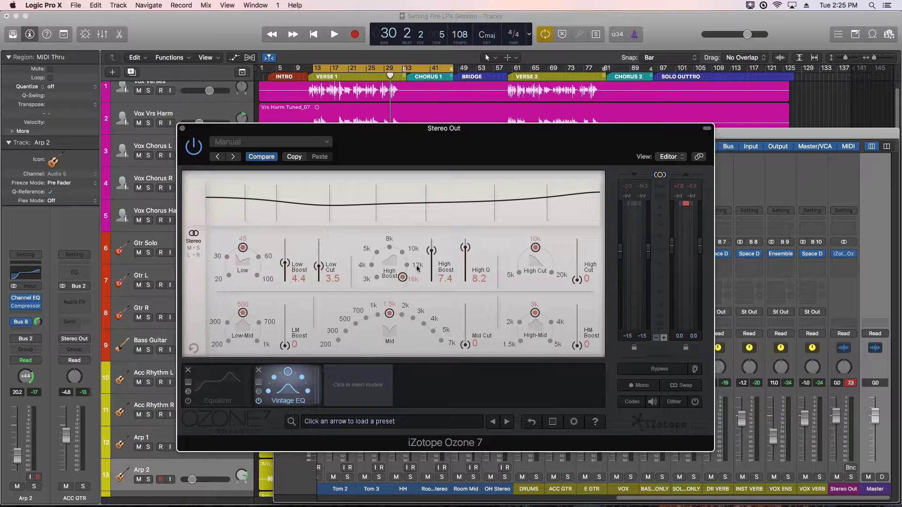
mouse_move(432, 255)
left_mouse_down()
mouse_move(466, 268)
mouse_move(433, 254)
left_mouse_up()
left_click(378, 280)
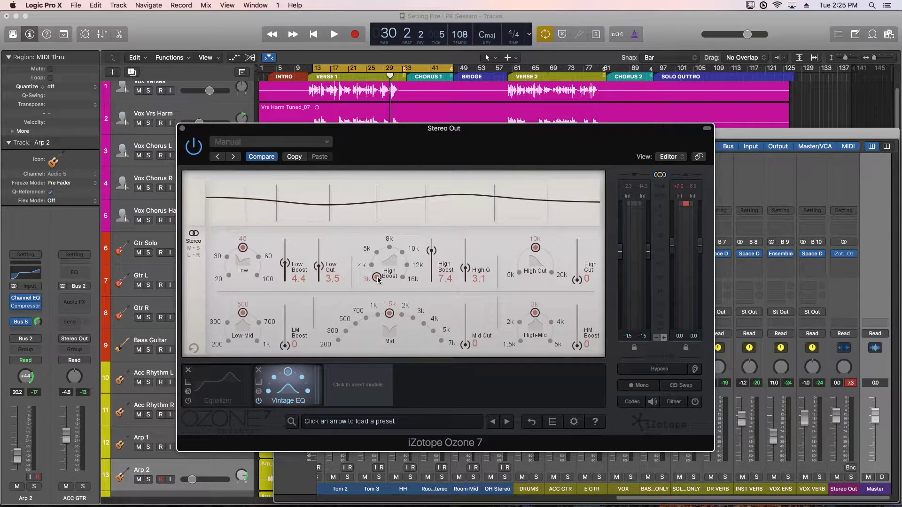
- Set the High Boost to 4.7 at 12k with High Q 3.3 during playback, and compare it with the Vintage EQ bypassed
key("space")
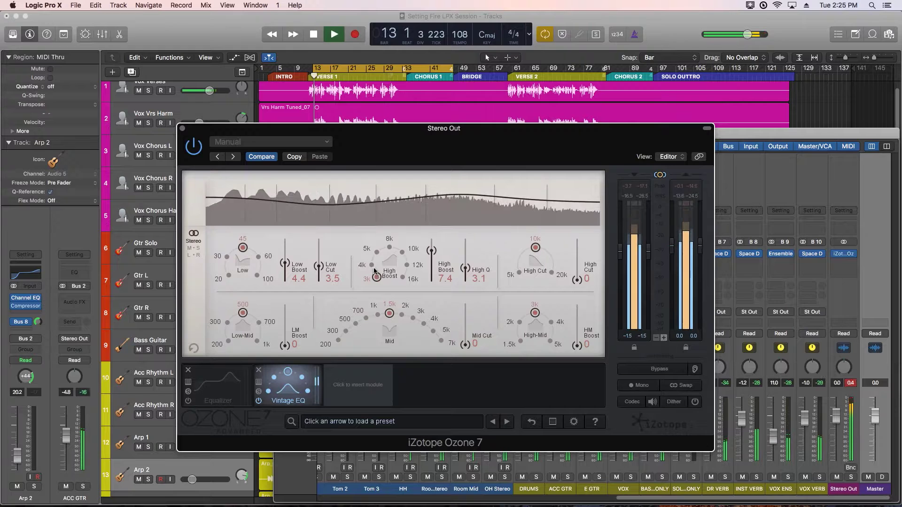
left_click_drag(378, 279, 466, 269)
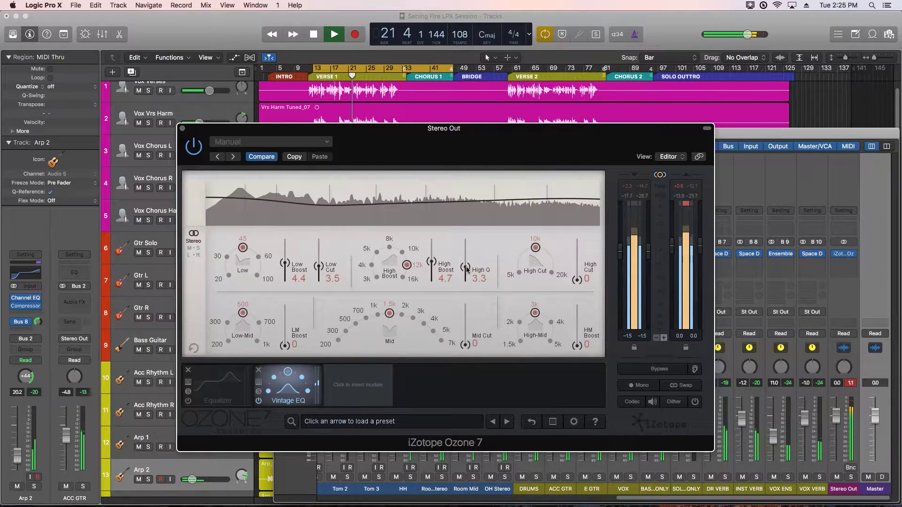
left_click(258, 402)
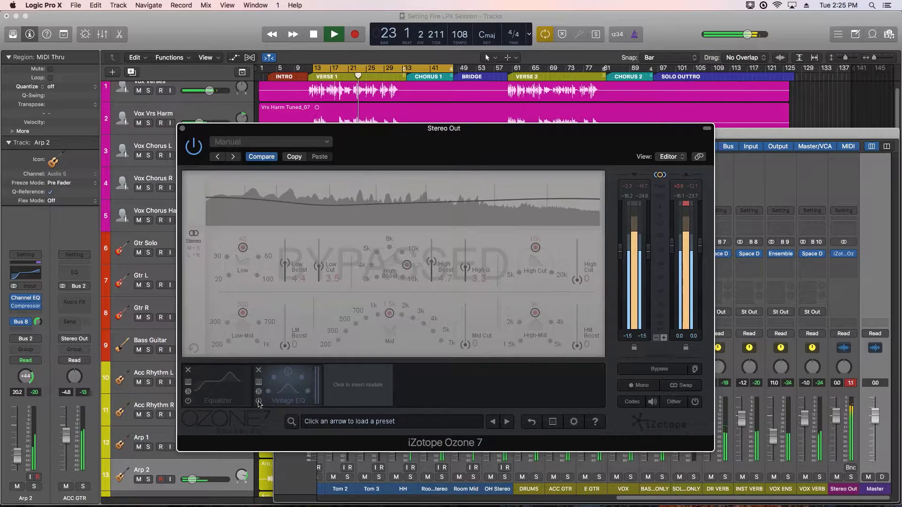
left_click(259, 402)
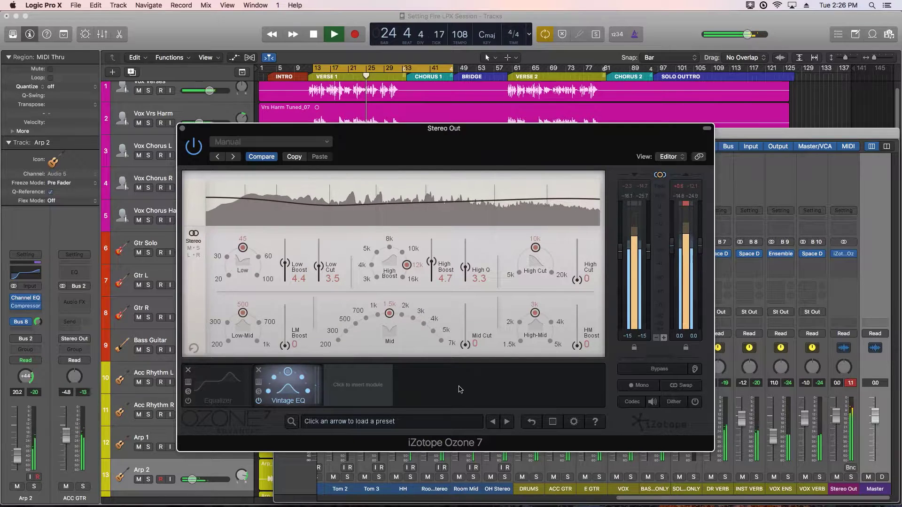
key("space")
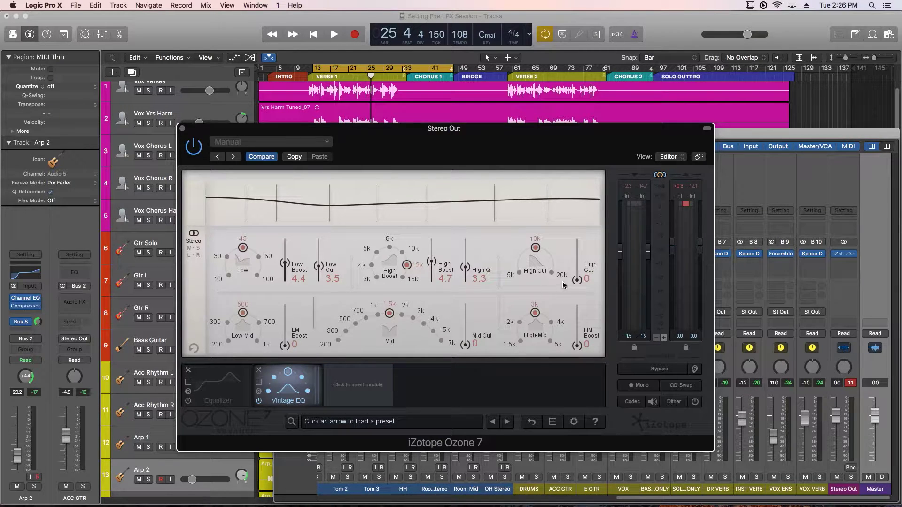
- Set the High Cut frequency to 20k, trying a High Cut amount of 10 and returning it to 0
left_click_drag(576, 278, 577, 240)
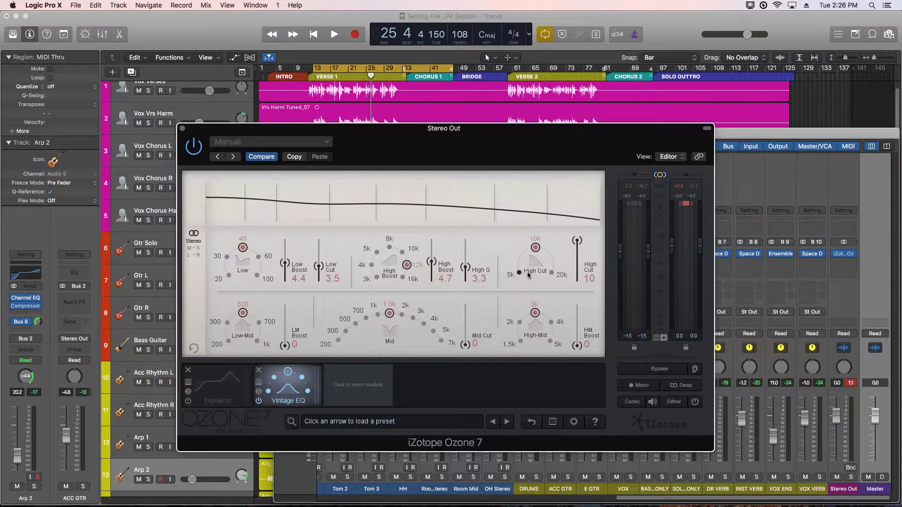
left_click(552, 272)
left_click_drag(574, 248, 577, 294)
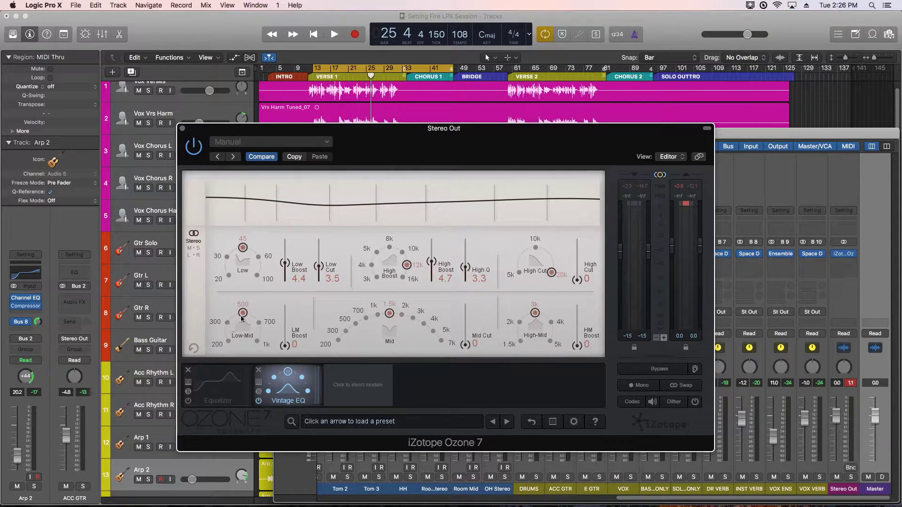
- Set the Low-Mid frequency to 700 and the Mid frequency to 500, leaving LM Boost and Mid Cut at 0
mouse_move(285, 345)
left_mouse_down()
mouse_move(282, 309)
mouse_move(278, 330)
mouse_move(262, 332)
mouse_move(285, 337)
mouse_move(285, 347)
mouse_move(284, 320)
mouse_move(285, 350)
left_mouse_up()
left_click(259, 323)
left_click(423, 323)
mouse_move(460, 346)
left_mouse_down()
mouse_move(461, 297)
mouse_move(465, 350)
left_mouse_up()
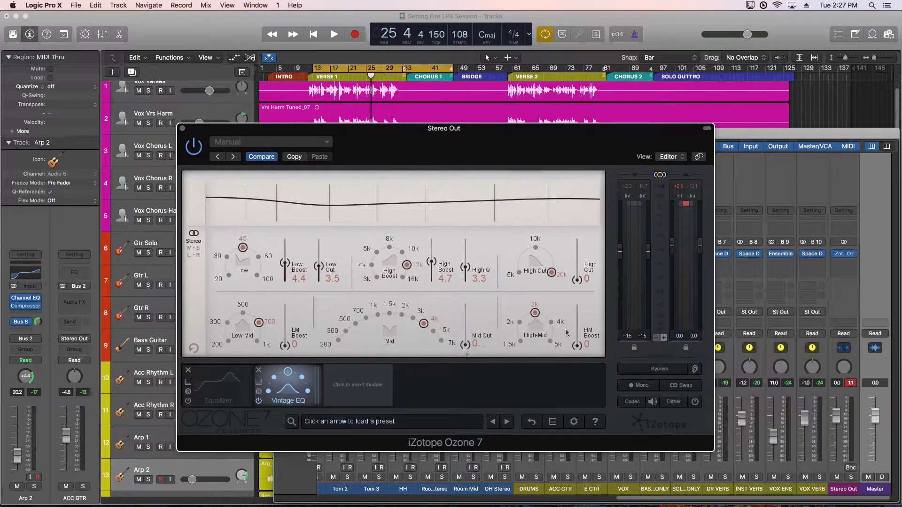
left_click(356, 323)
mouse_move(463, 346)
left_mouse_down()
mouse_move(465, 322)
mouse_move(460, 353)
left_mouse_up()
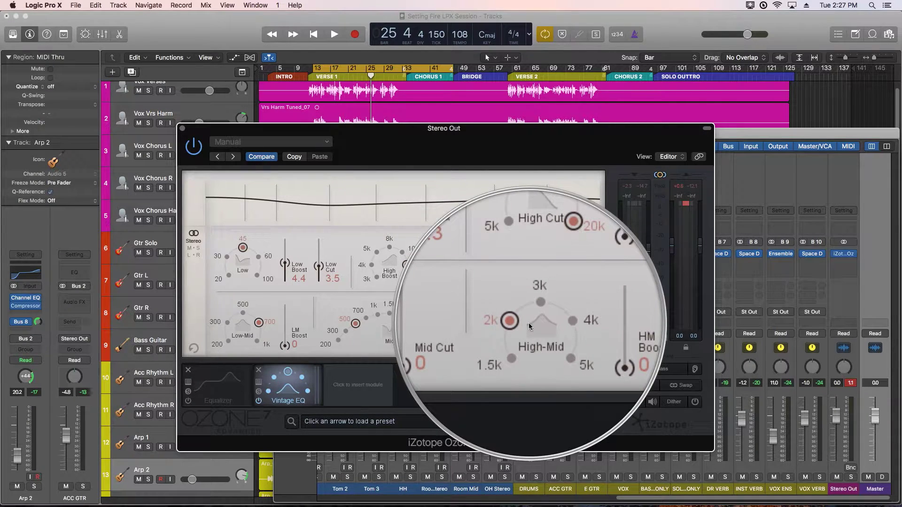
- Try an HM Boost of 8.0 at 3k and return the HM Boost to 0
left_click_drag(529, 323, 575, 316)
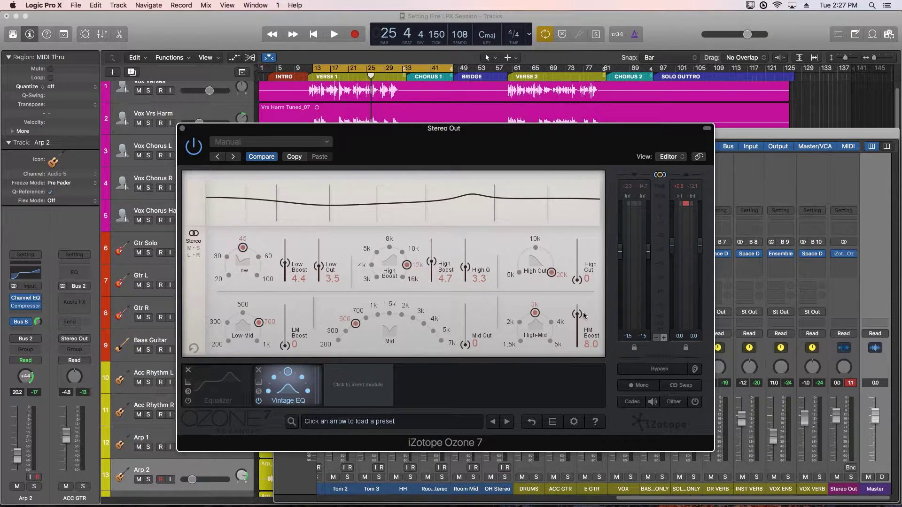
left_click_drag(580, 318, 570, 361)
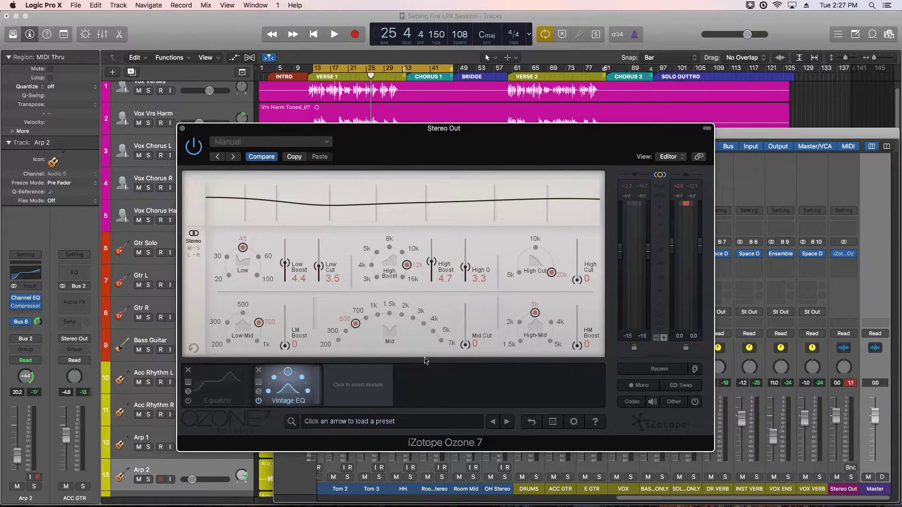
- During playback, audition the Low-Mid band at 500, 700 and 1k with LM Boost 5.6, settling on 700 with LM Boost 3.4
key("space")
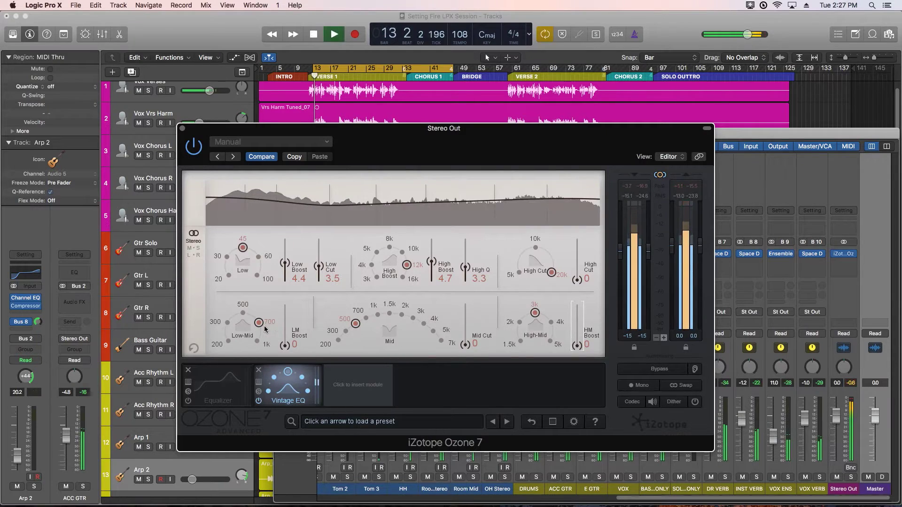
left_click_drag(284, 347, 243, 316)
left_click(243, 315)
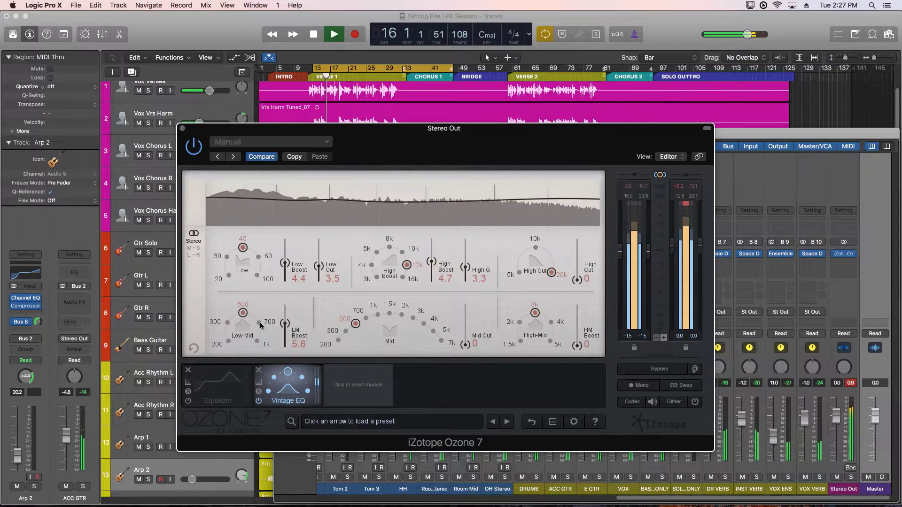
left_click(259, 323)
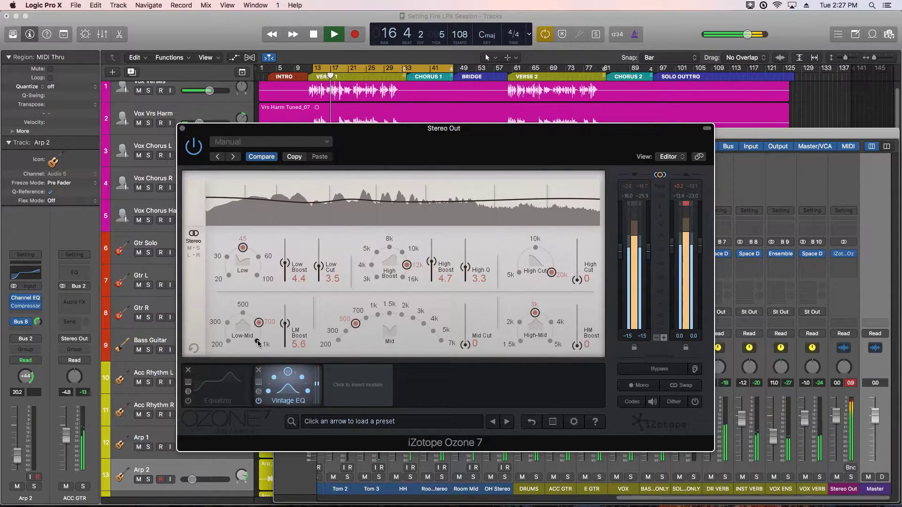
left_click(256, 342)
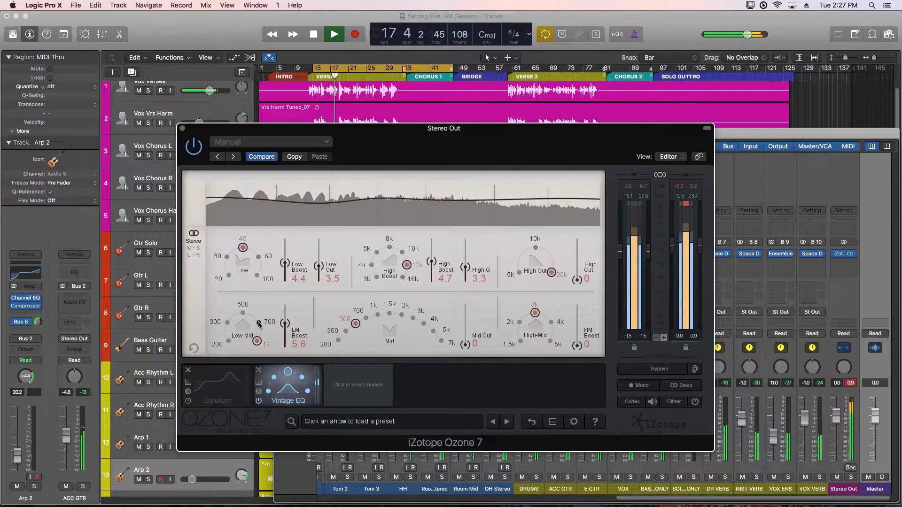
left_click(259, 322)
left_click_drag(285, 326, 288, 334)
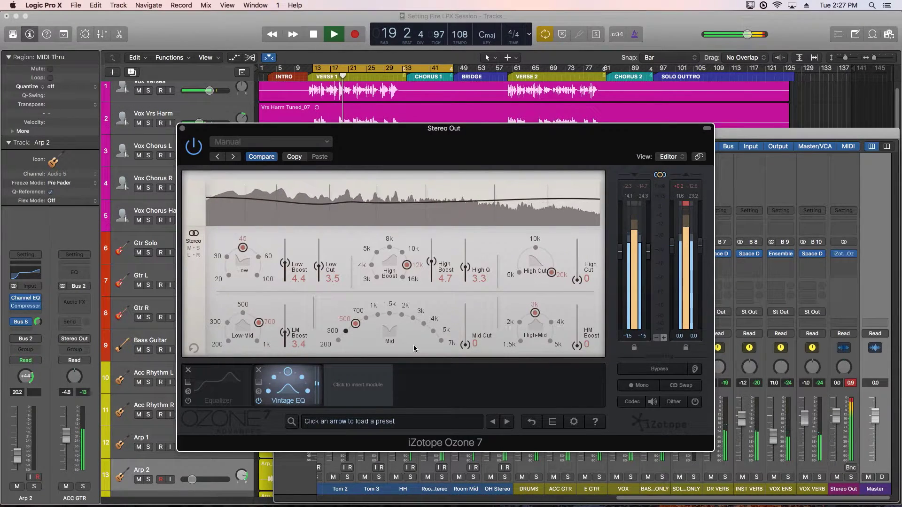
- Audition a Mid Cut of 5.3 at 5k, 4k, 3k and 2k, returning the Mid Cut to 0 with the frequency at 2k
left_click(433, 332)
left_click_drag(467, 346, 466, 325)
left_click(424, 324)
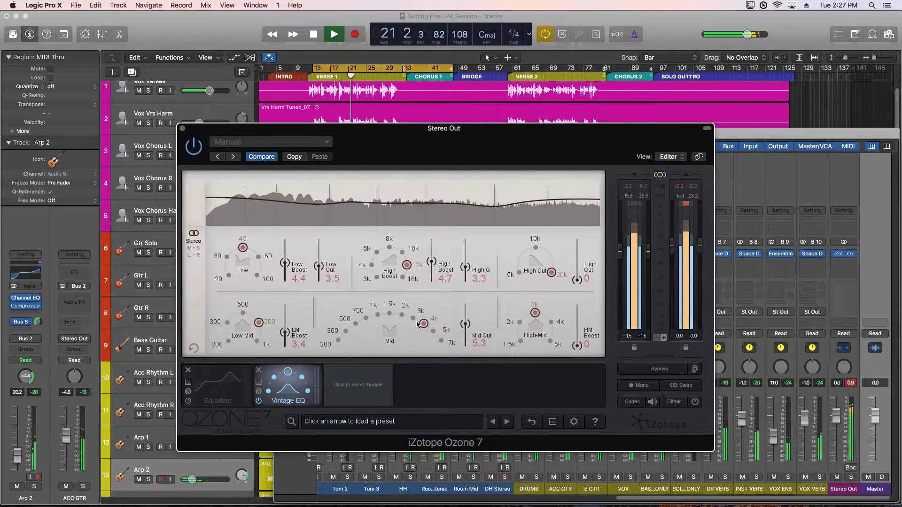
left_click(413, 318)
left_click(401, 316)
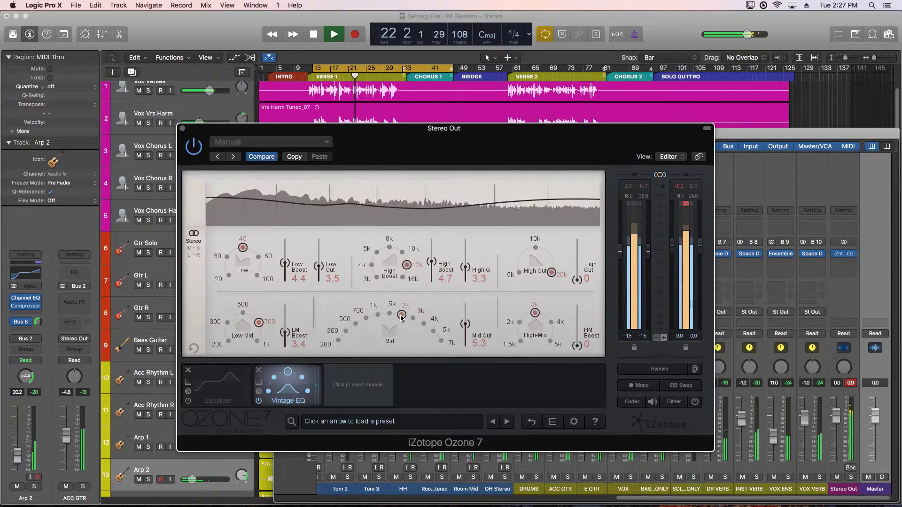
left_click_drag(465, 324, 464, 362)
- Raise the HM Boost and audition the High-Mid band at 2k, 3k, 4k and 5k, settling on 3k with HM Boost 3.5
left_click_drag(577, 346, 578, 323)
left_click(520, 322)
left_click(535, 312)
left_click(551, 322)
left_click(551, 344)
left_click(535, 313)
left_click_drag(575, 324, 579, 334)
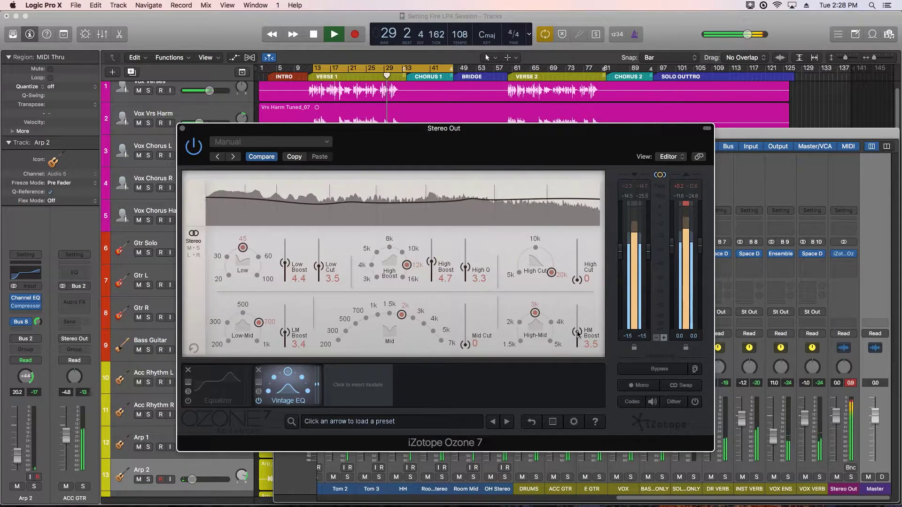
- Compare the mix with the Vintage EQ bypassed and active twice during playback, ending with it active
left_click(259, 401)
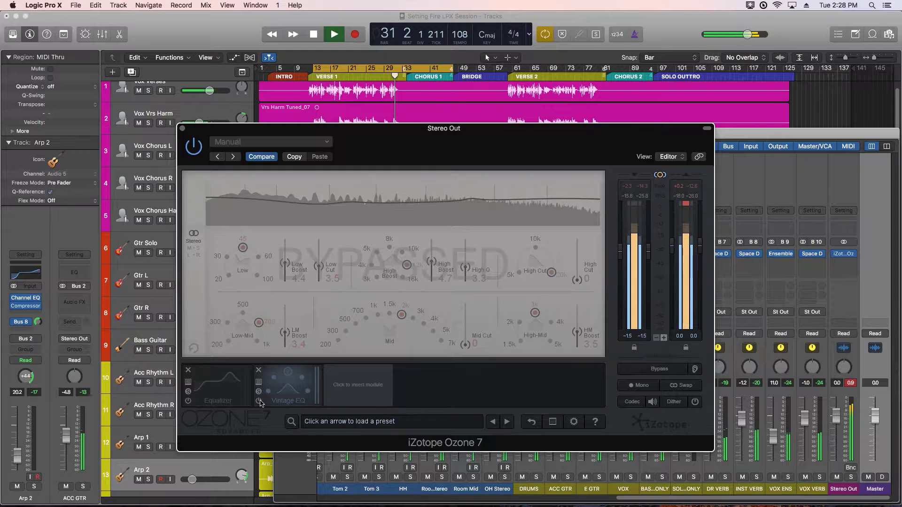
left_click(259, 401)
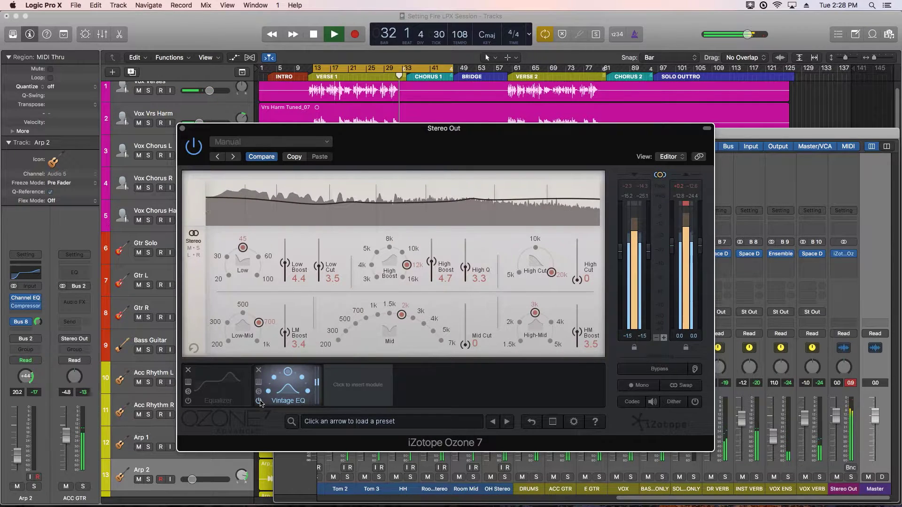
left_click(259, 402)
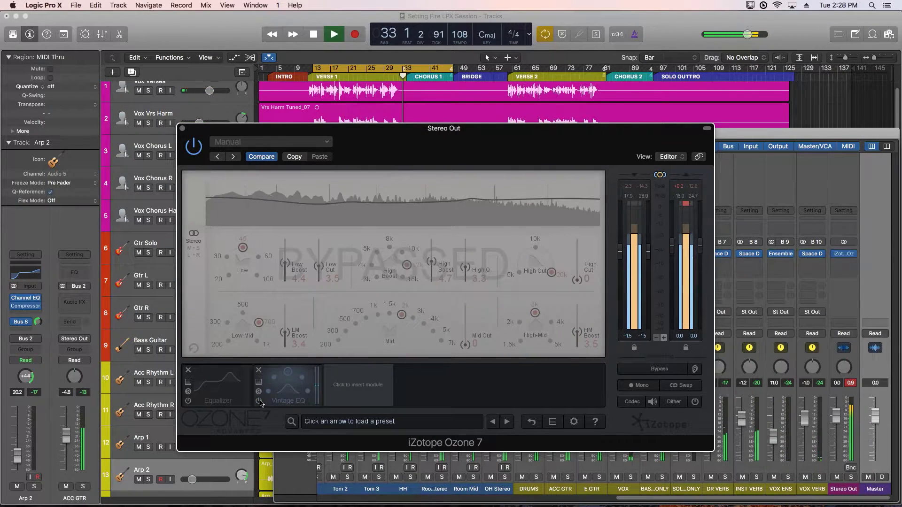
left_click(260, 402)
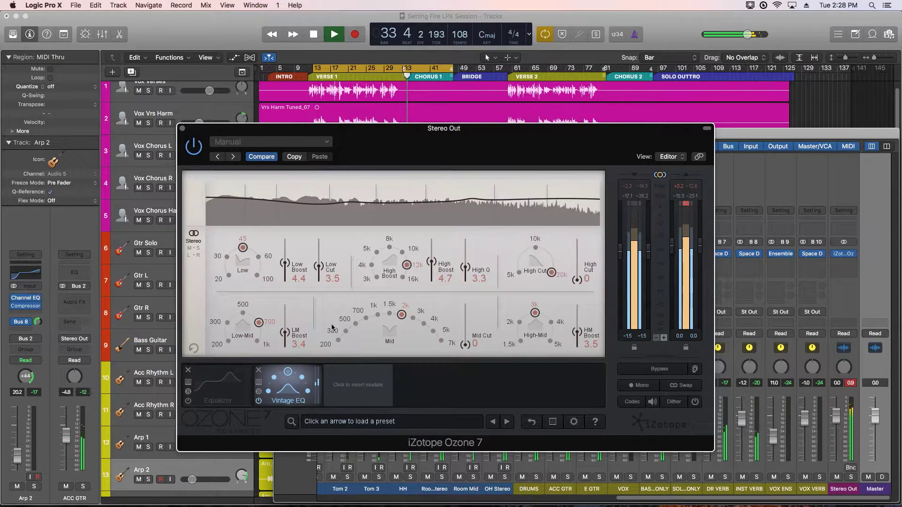
- Reduce the LM Boost to 2.9 and the HM Boost to 3.1, and stop playback
left_click_drag(291, 335, 290, 339)
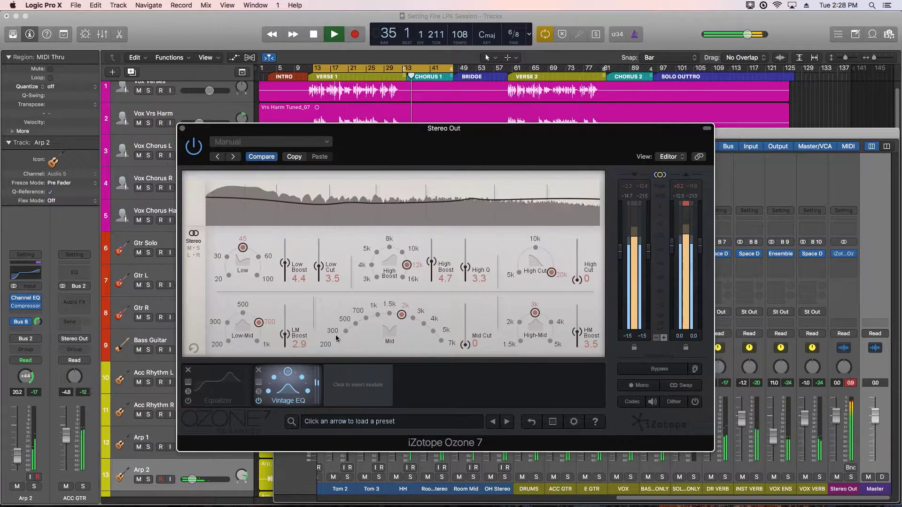
left_click_drag(582, 336, 580, 338)
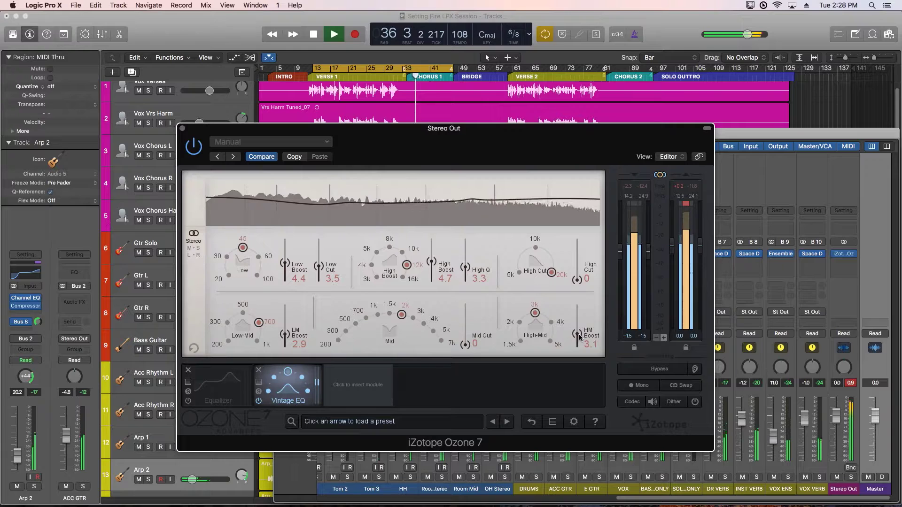
key("space")
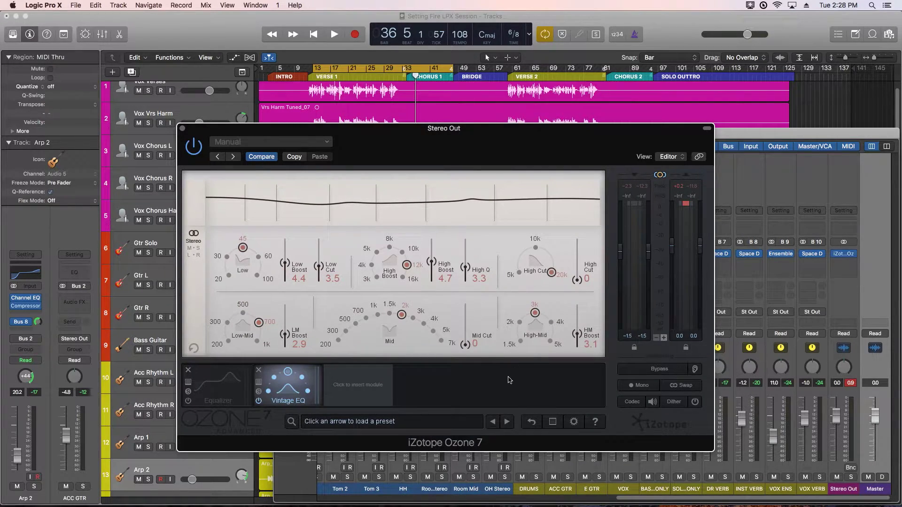
- Bypass the Vintage EQ, start playback, and audition the Equalizer module on its own before bypassing it again
left_click(234, 386)
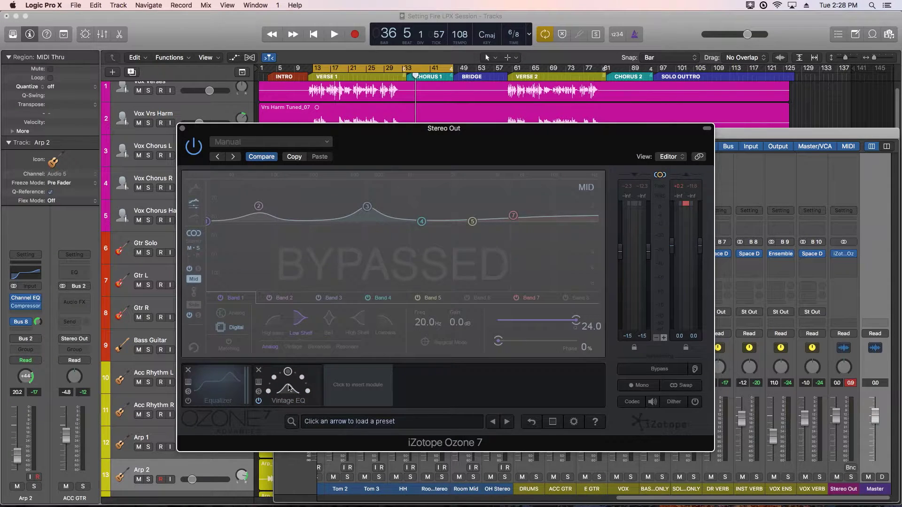
left_click(289, 388)
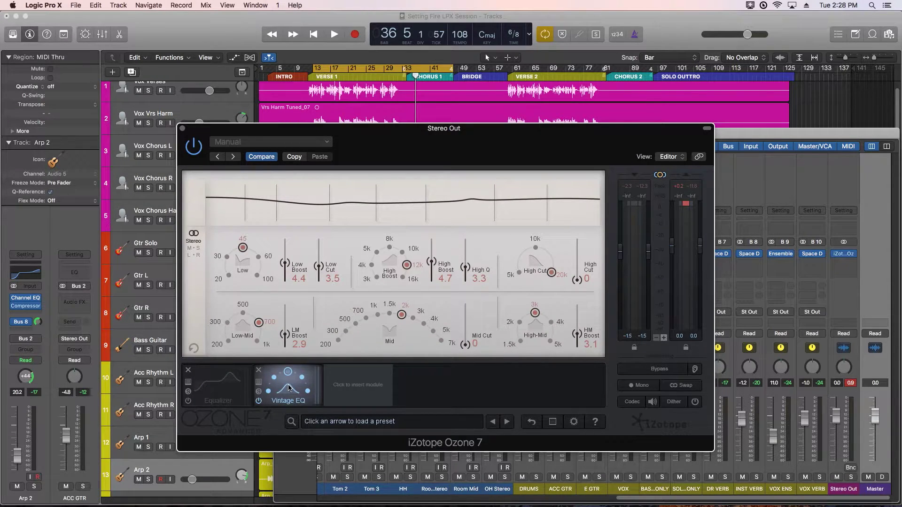
left_click(258, 401)
key("space")
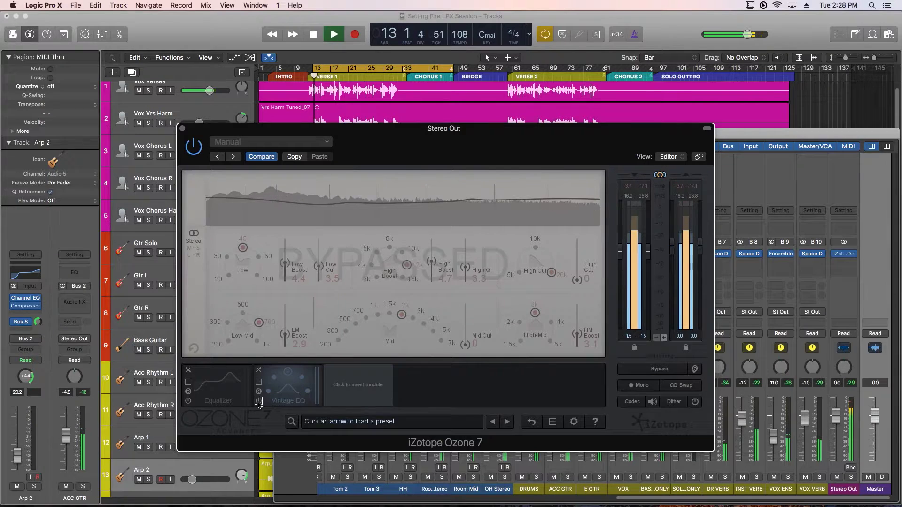
left_click(188, 402)
left_click(202, 403)
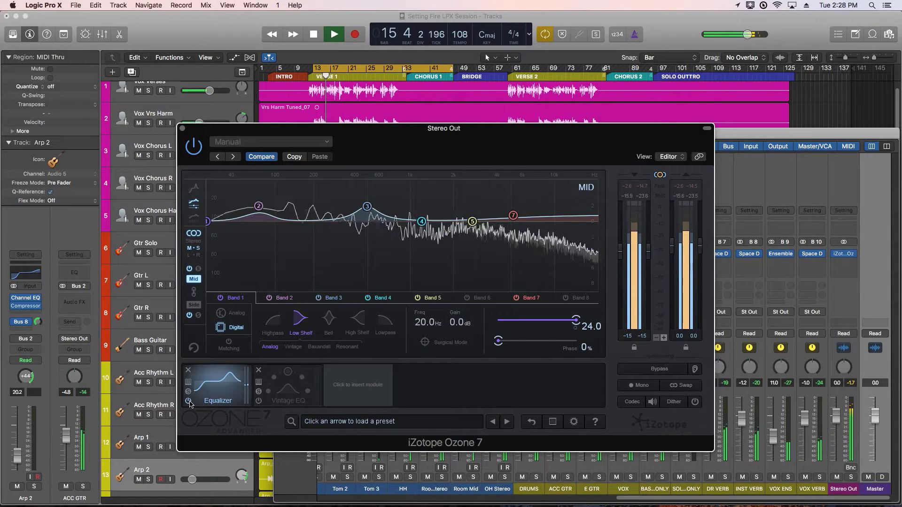
left_click(189, 402)
- Alternate between the Vintage EQ and the Equalizer during playback, ending with only the Vintage EQ active
left_click(259, 403)
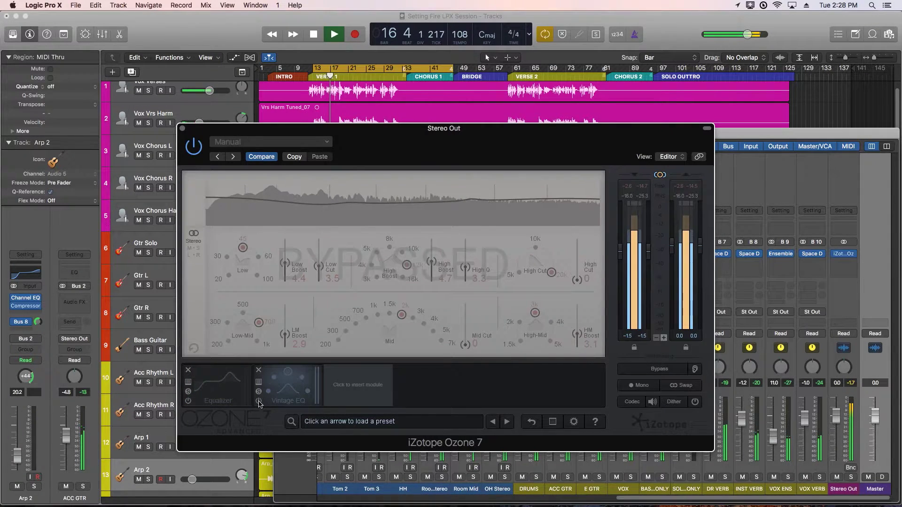
left_click(259, 402)
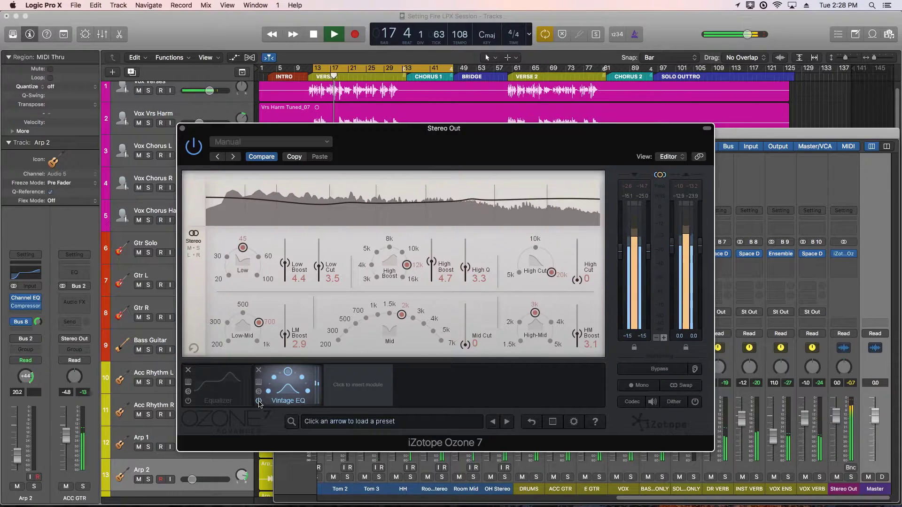
left_click(258, 402)
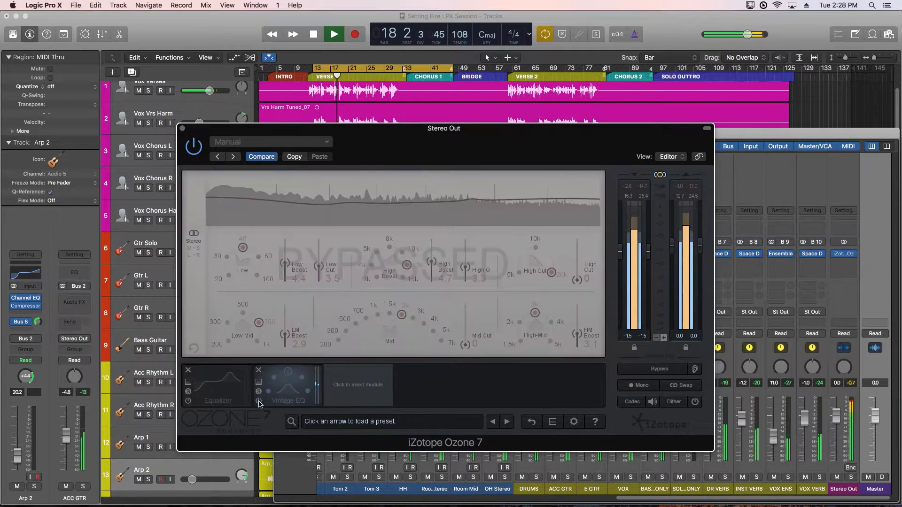
left_click(218, 397)
left_click(189, 401)
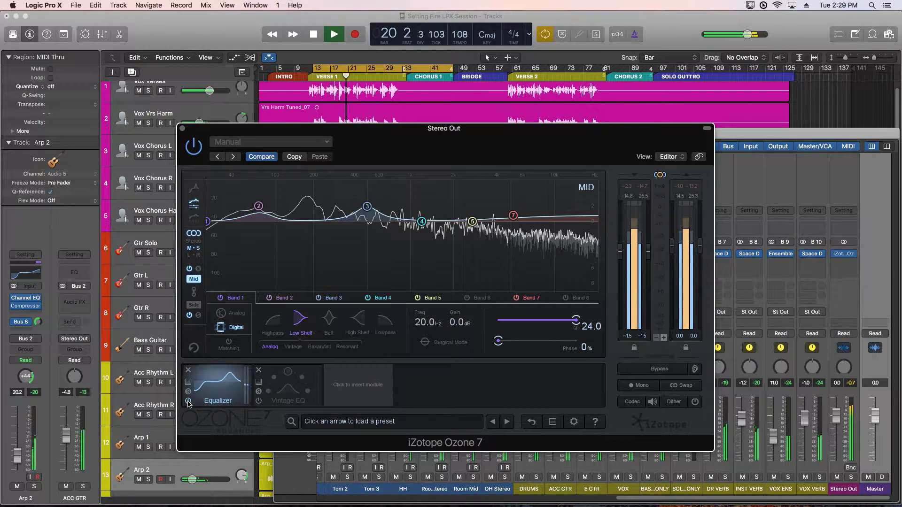
left_click(188, 402)
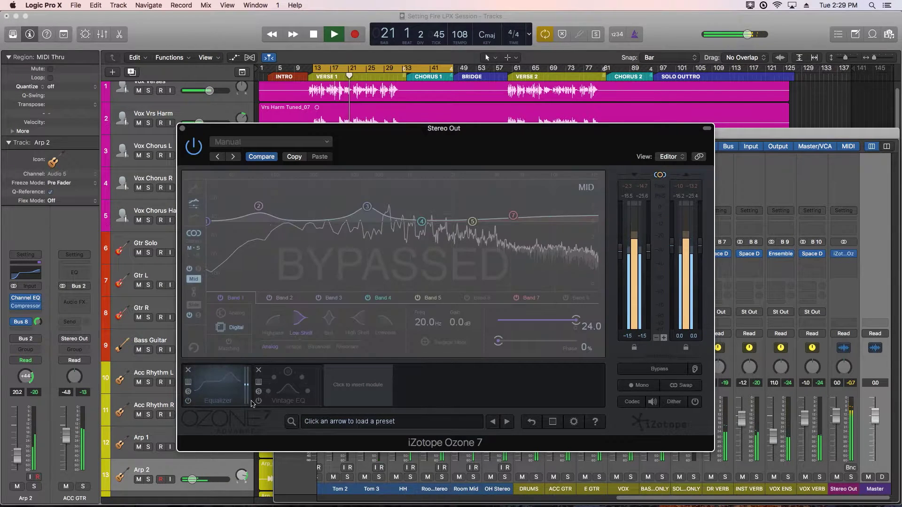
left_click(290, 401)
left_click(259, 402)
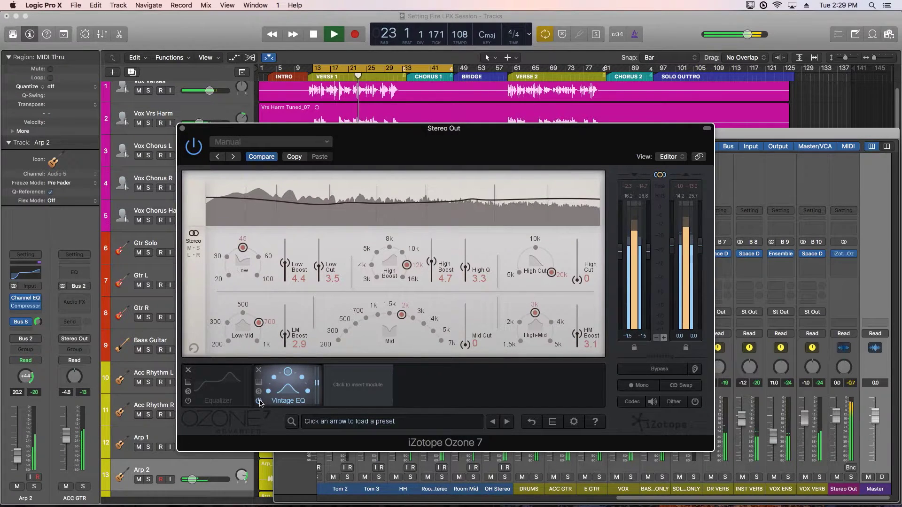
- Turn off cycling, hide the mixer, and continue playback from near the end of Chorus 1
left_click(390, 80)
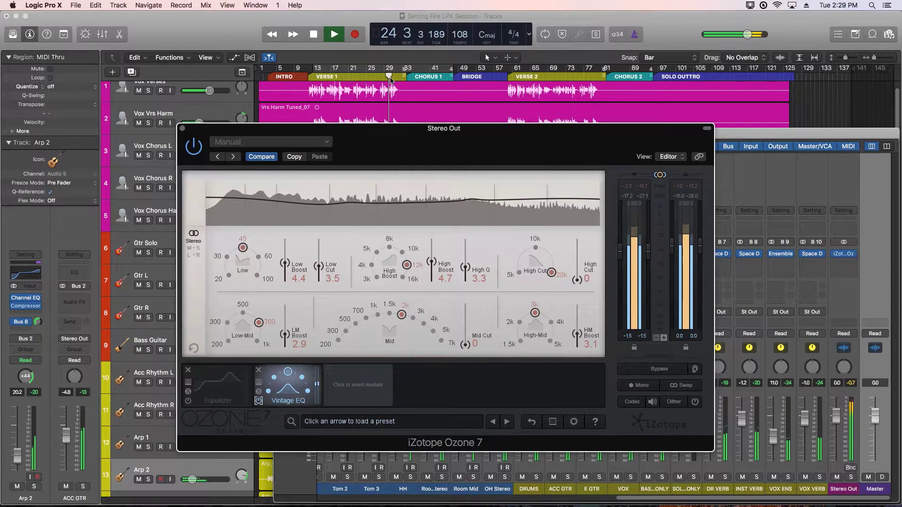
key("x")
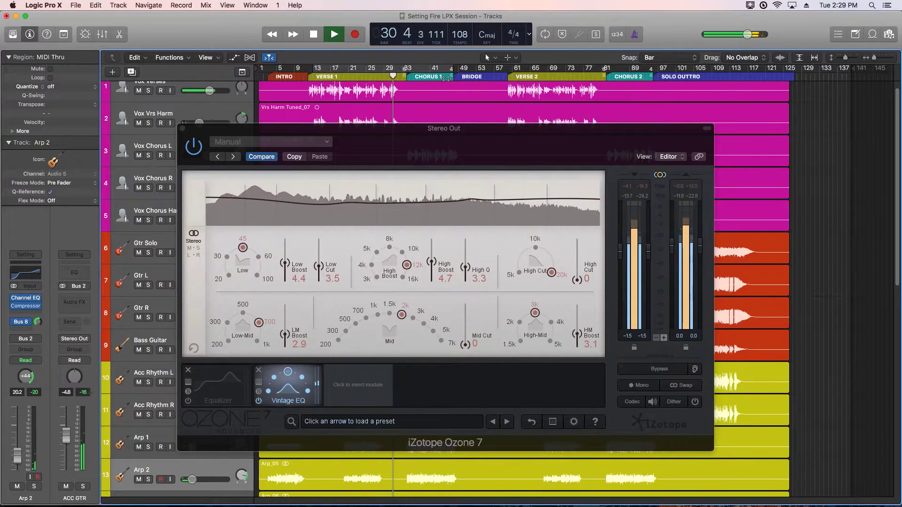
left_click(446, 78)
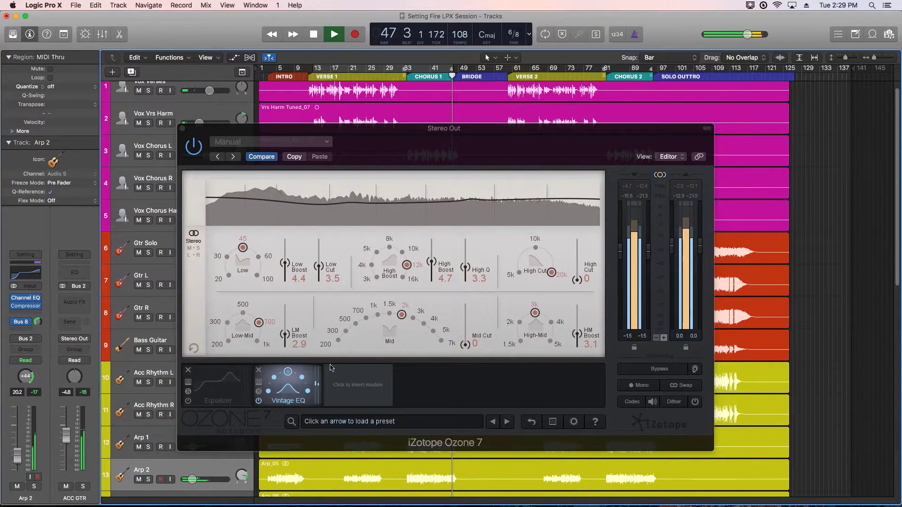
- Compare the bridge section with the Vintage EQ bypassed and active, and stop playback with it active
left_click(291, 225)
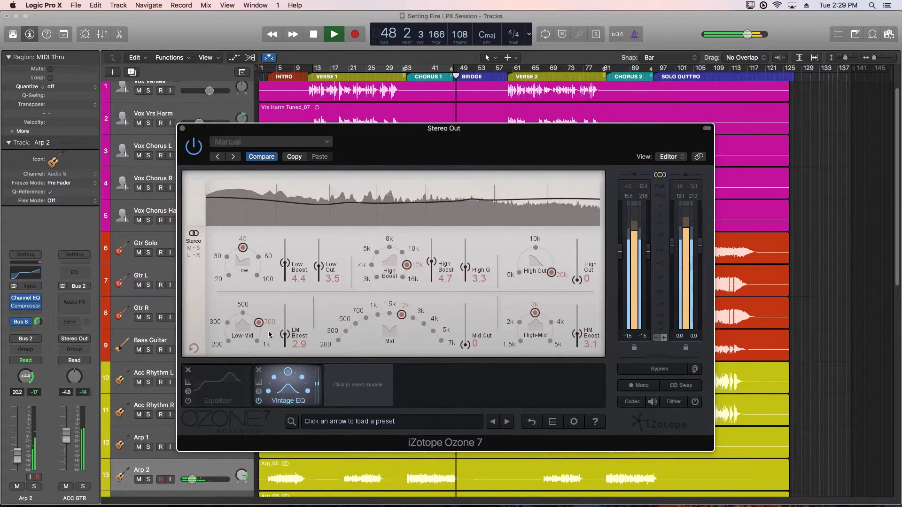
left_click(259, 401)
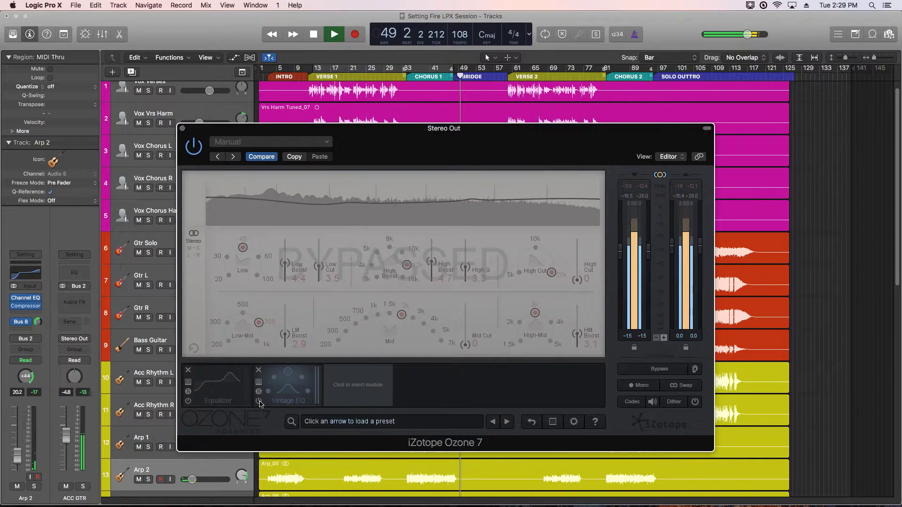
left_click(259, 401)
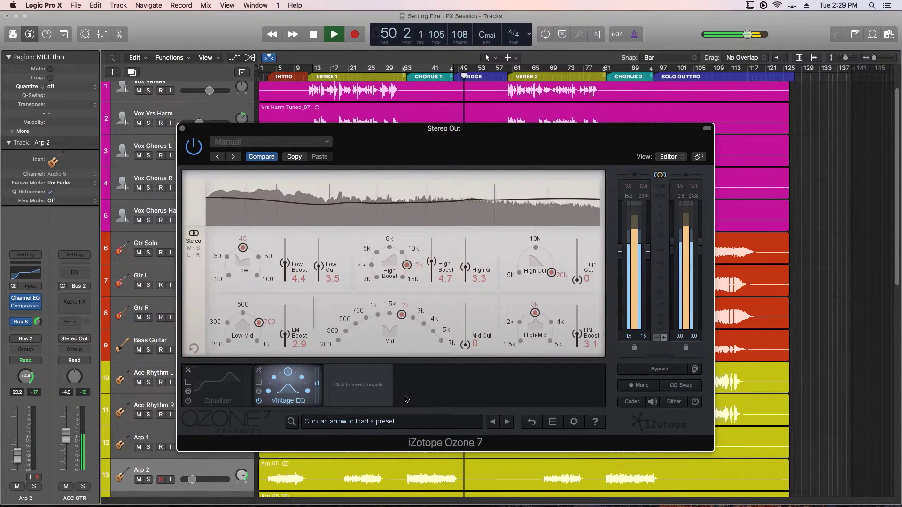
key("space")
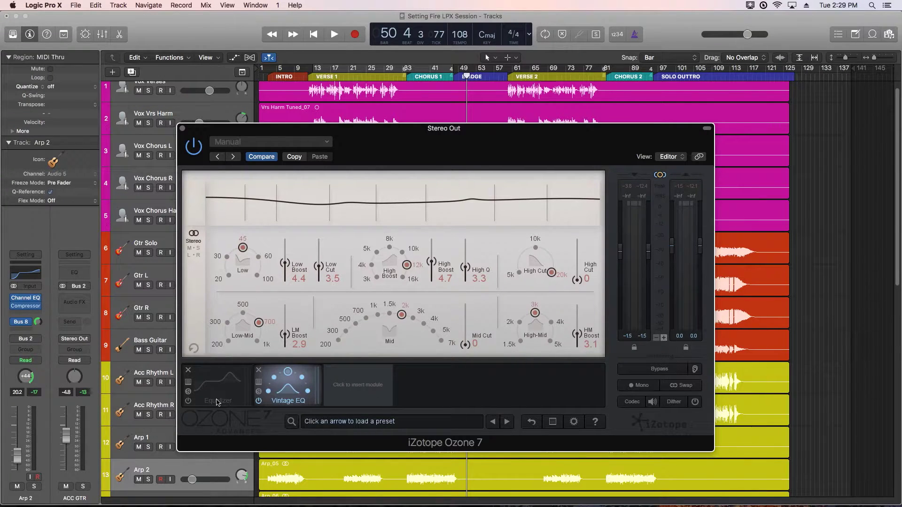
- Switch the Vintage EQ to mid/side processing and lower the Mid channel's High Boost
left_click(197, 249)
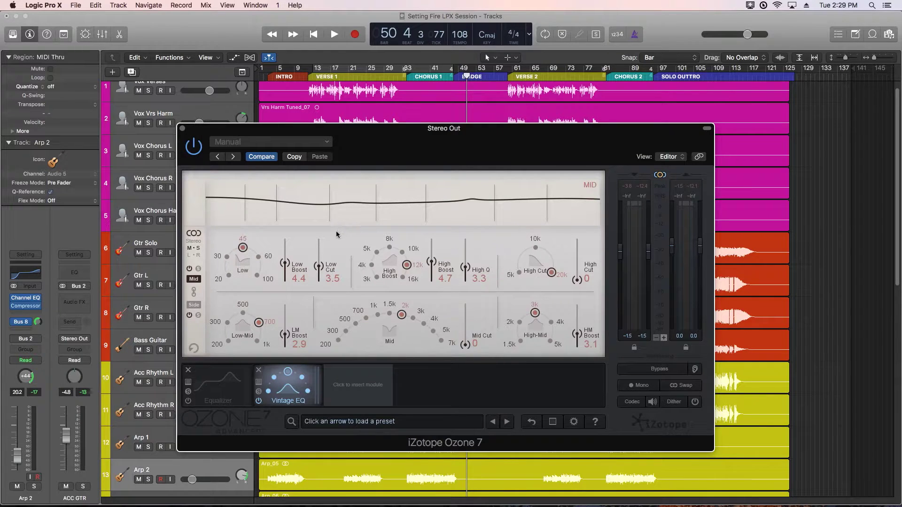
left_click_drag(434, 268, 433, 283)
- During playback, set the Vintage EQ's Side channel to a Low Cut of 5.3 at 100 and a High Boost of 6.4 at 12k
left_click(194, 305)
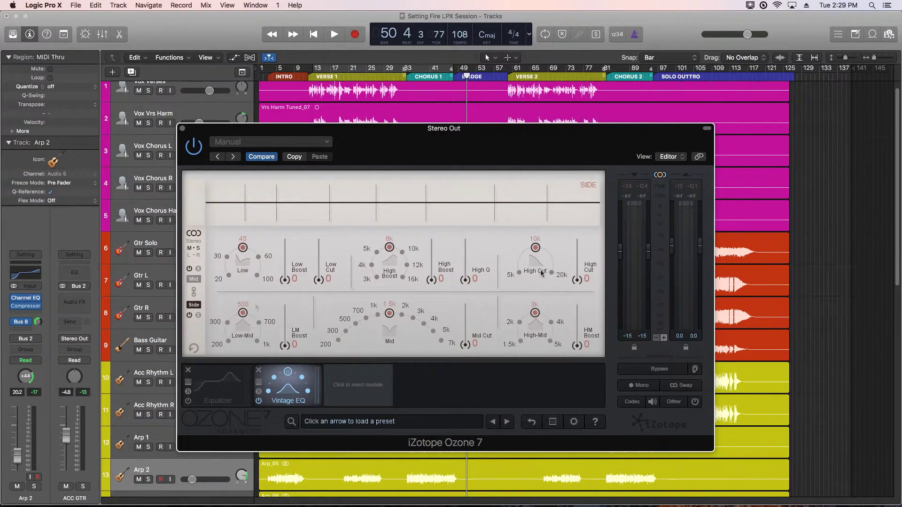
key("space")
left_click(227, 257)
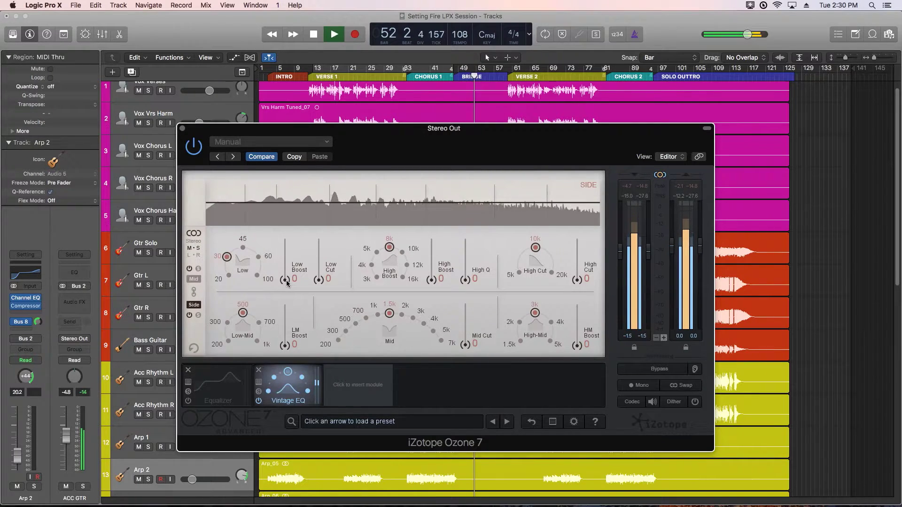
left_click_drag(319, 279, 318, 258)
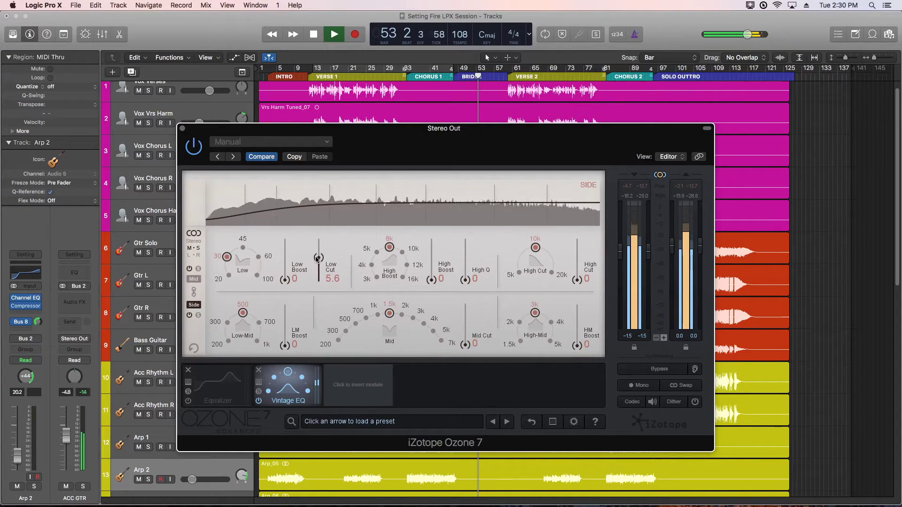
left_click_drag(317, 262, 317, 264)
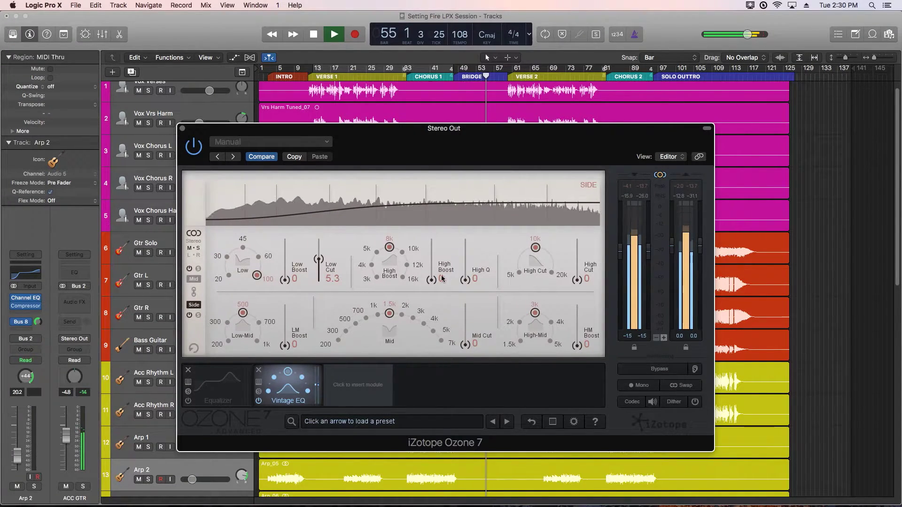
left_click(404, 279)
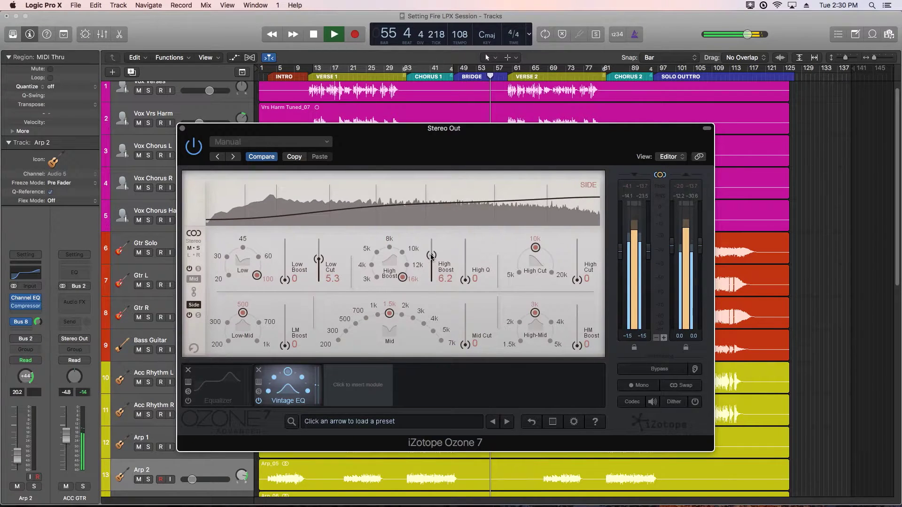
left_click(407, 265)
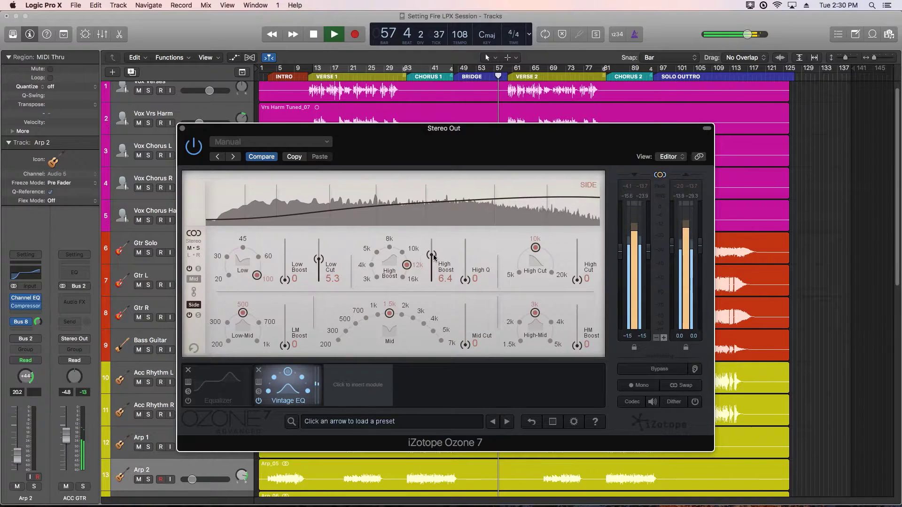
- Audition the Side and Mid channels in solo, and compare the mix with the Vintage EQ bypassed and active
left_click(194, 279)
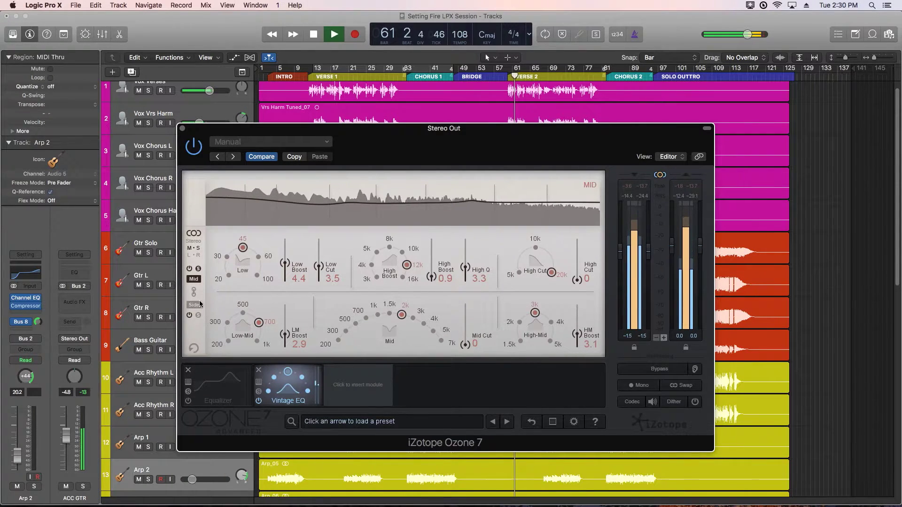
left_click(198, 316)
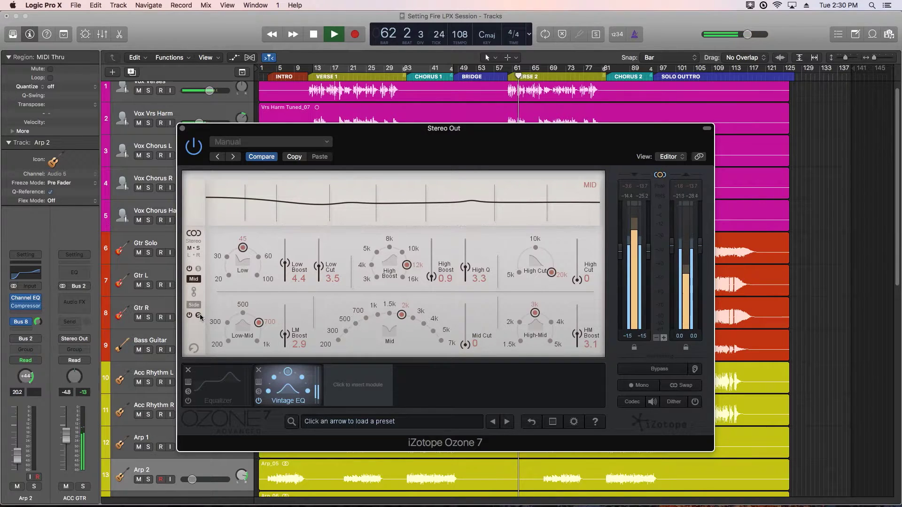
left_click(198, 269)
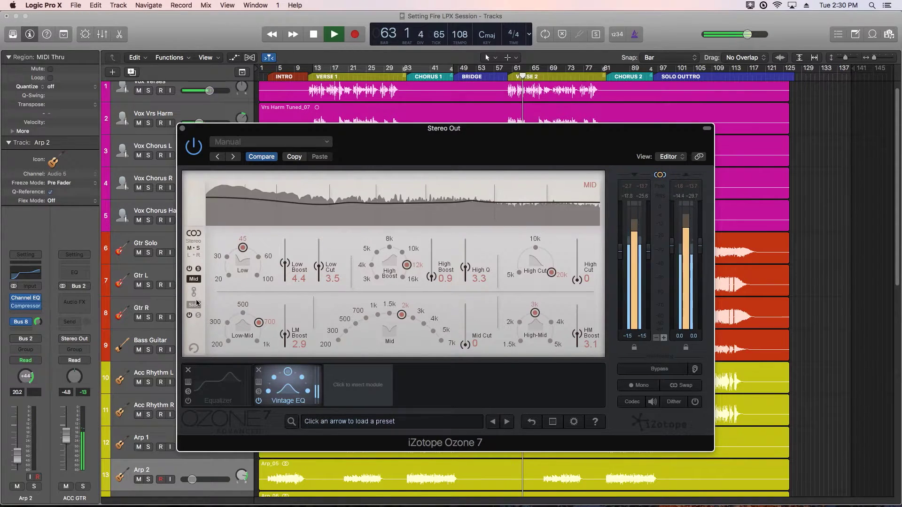
left_click(259, 401)
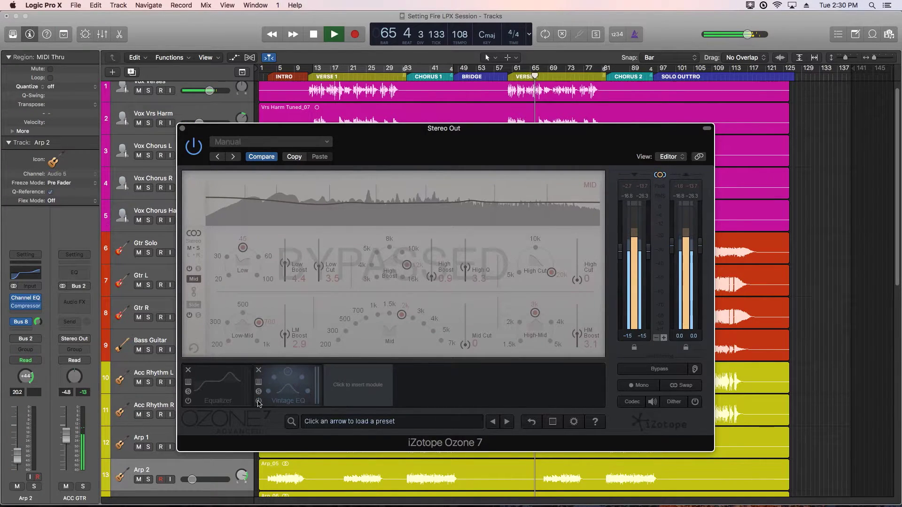
left_click(258, 401)
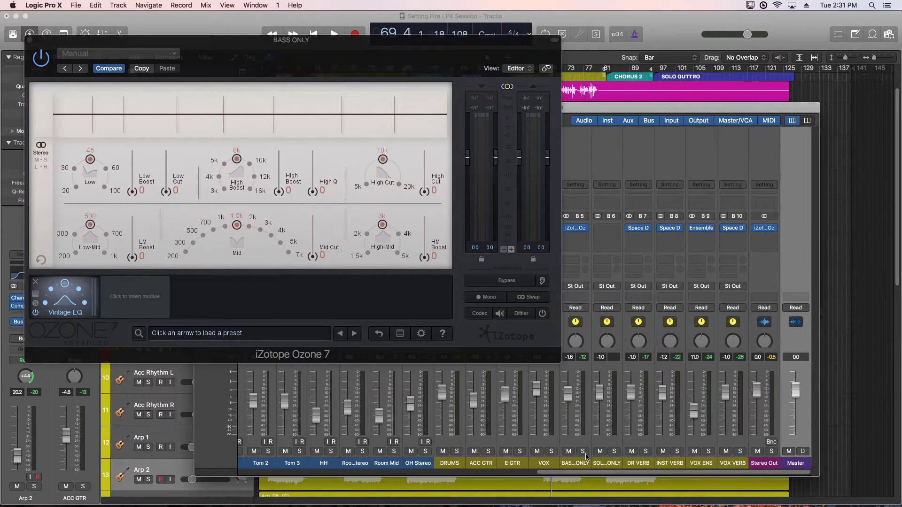
- Solo the BASS ONLY channel and, during playback, set its Vintage EQ's High Cut to 6.2 at 20k
left_click(583, 451)
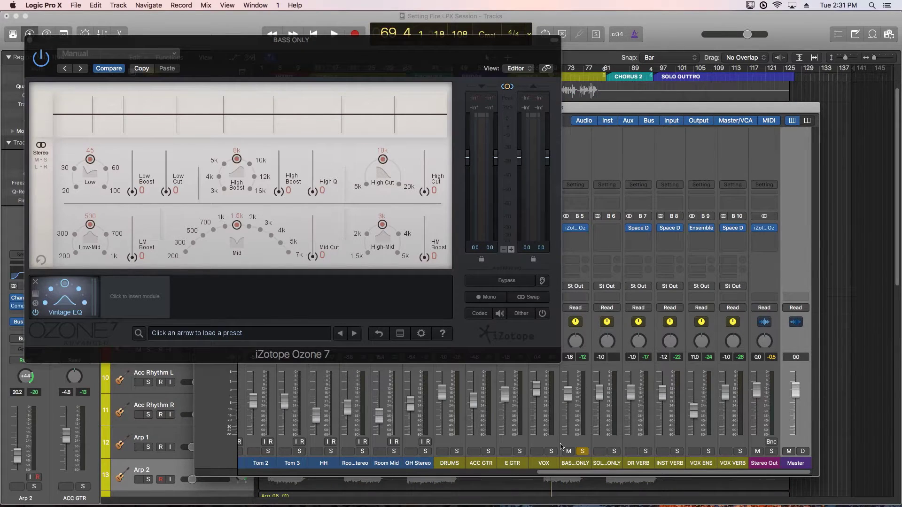
key("space")
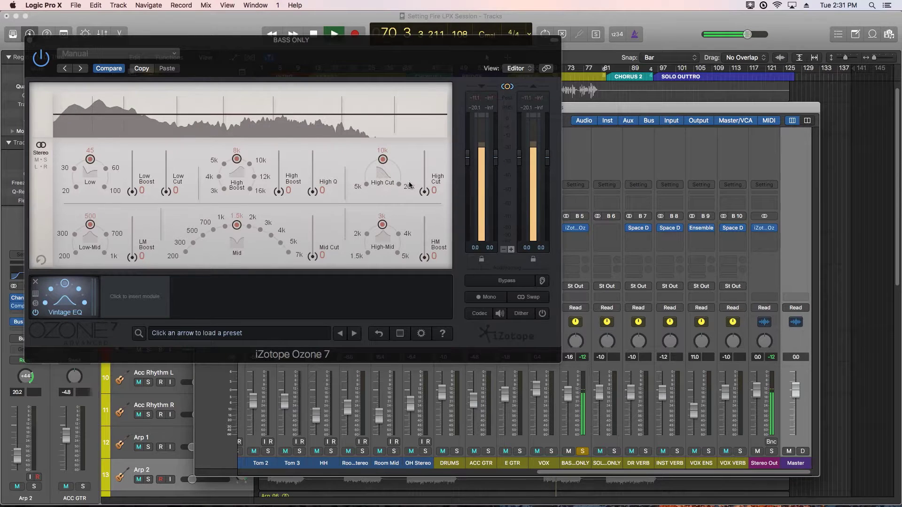
left_click(399, 184)
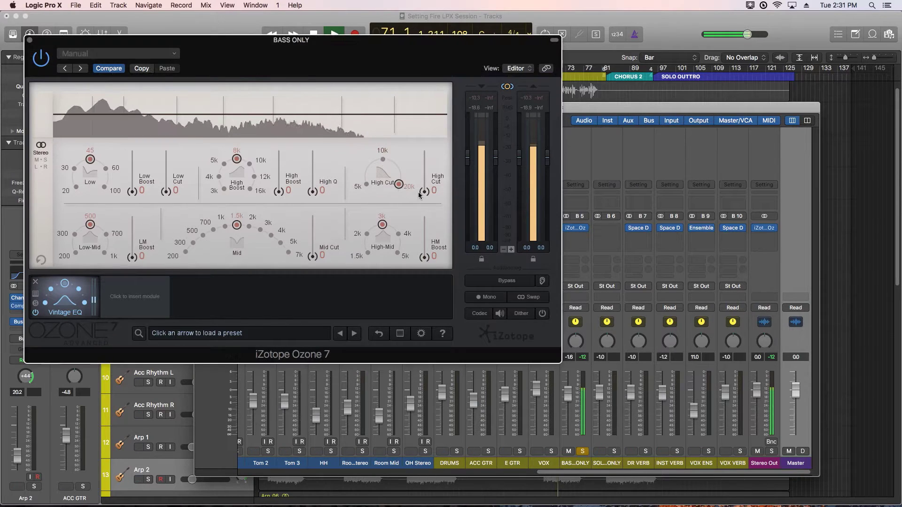
left_click_drag(424, 191, 424, 167)
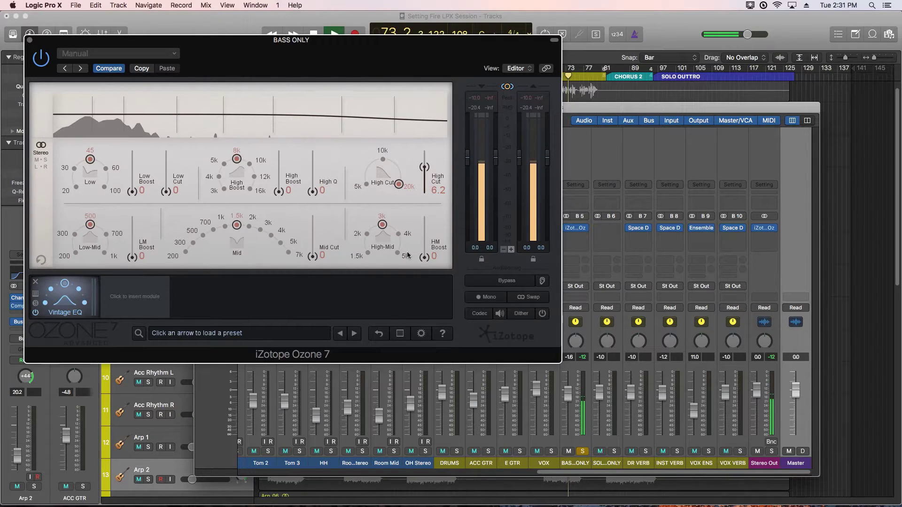
- Set the bass EQ's LM Boost to 6.4 at 700 and its Low Boost to 3.8 at 30
left_click(106, 233)
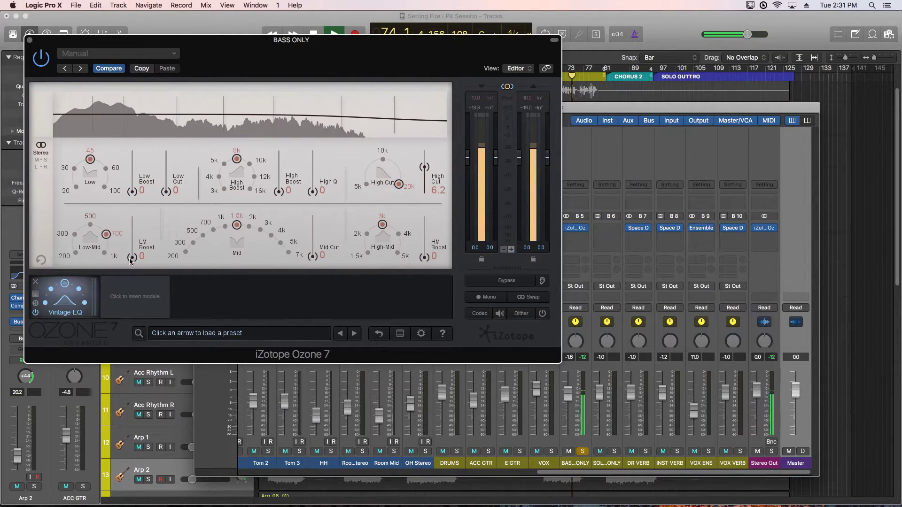
left_click_drag(132, 254, 132, 233)
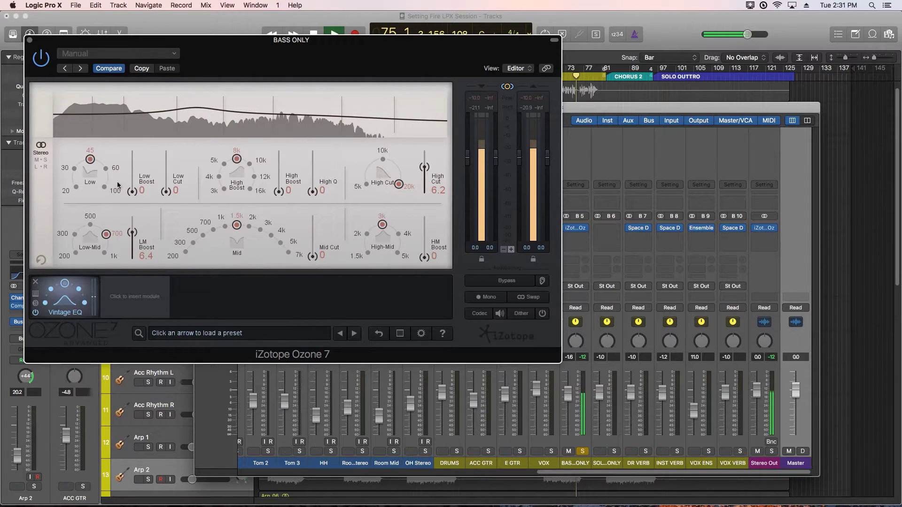
left_click_drag(132, 190, 132, 172)
left_click(74, 169)
left_click_drag(132, 172, 132, 177)
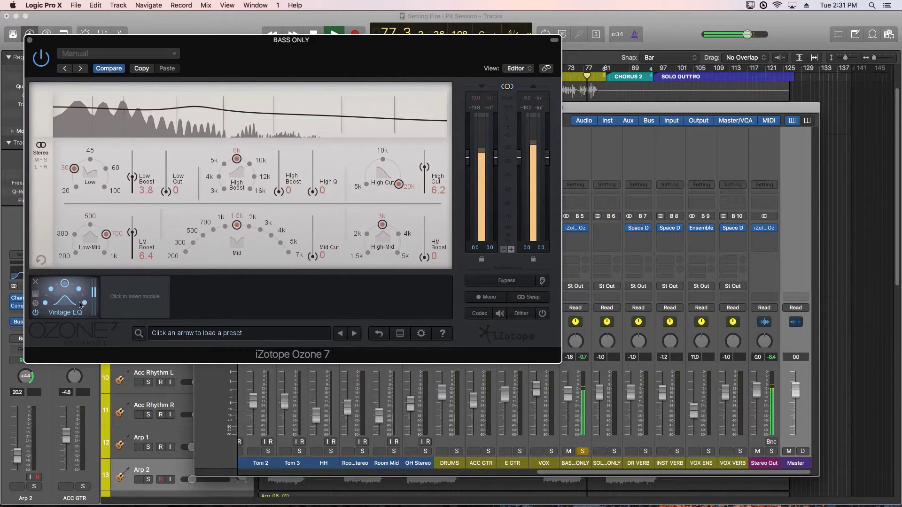
- Compare the soloed bass with the Vintage EQ bypassed and active, and unsolo it to play the full mix
left_click(35, 313)
left_click(35, 312)
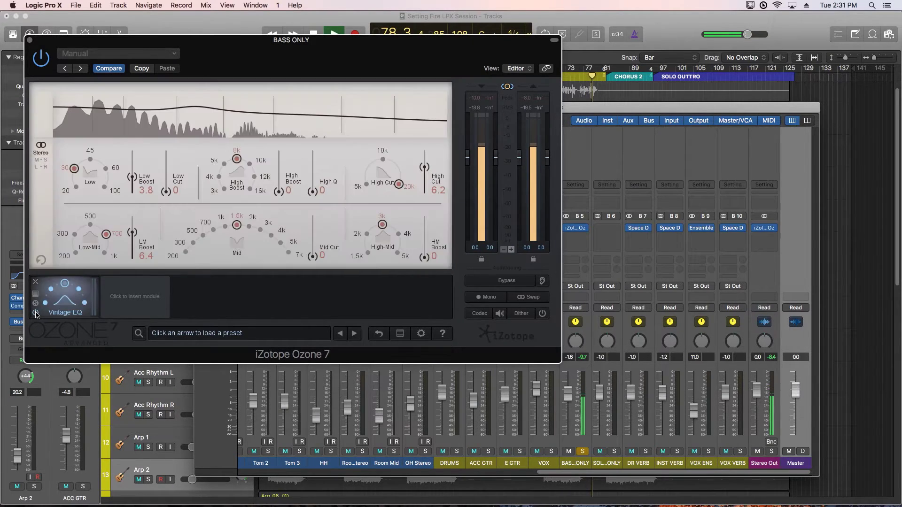
key("space")
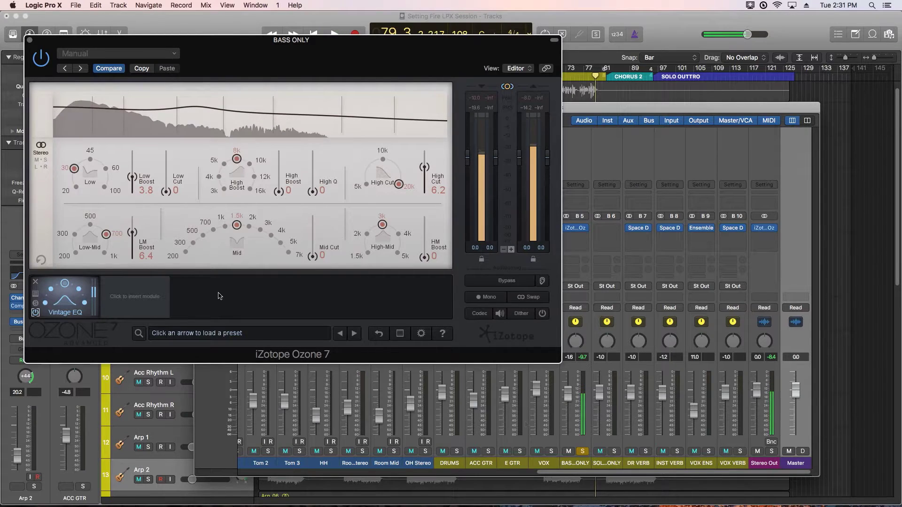
left_click(581, 452)
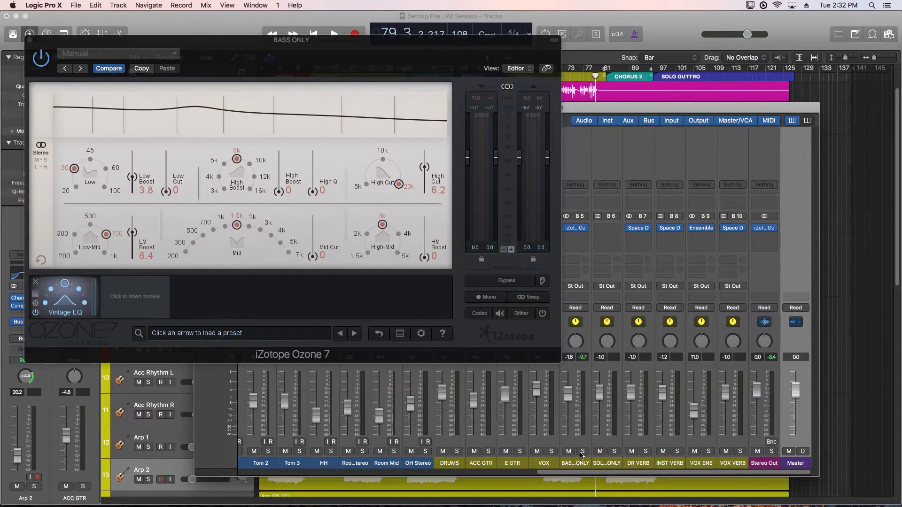
key("space")
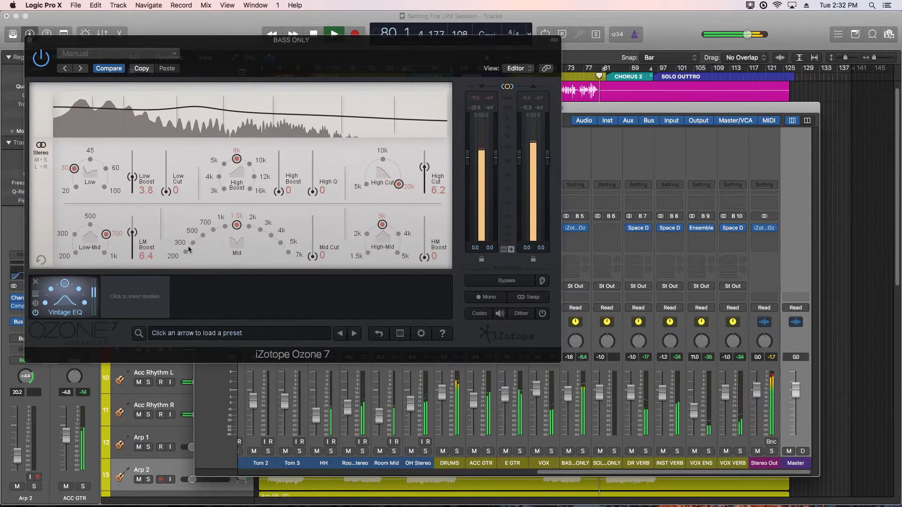
- Refine the bass EQ within the mix to Low Boost 4.1, Low Cut 1.1 and HM Boost 3.2 at 2k
left_click(165, 195)
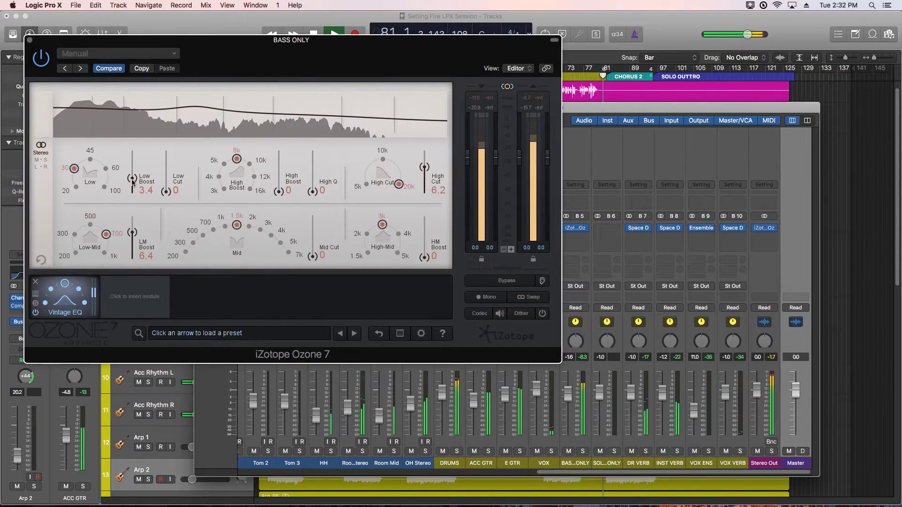
left_click_drag(164, 196, 167, 190)
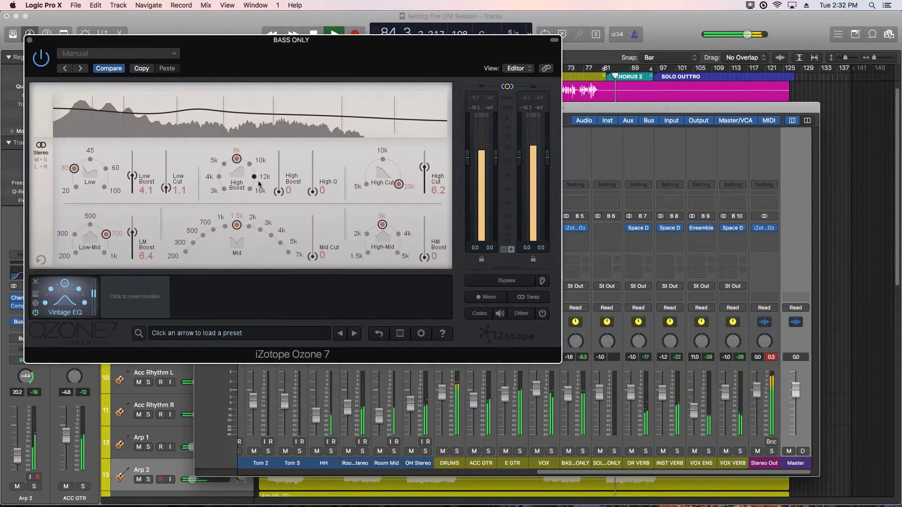
left_click(369, 254)
left_click_drag(425, 257, 425, 246)
left_click(367, 234)
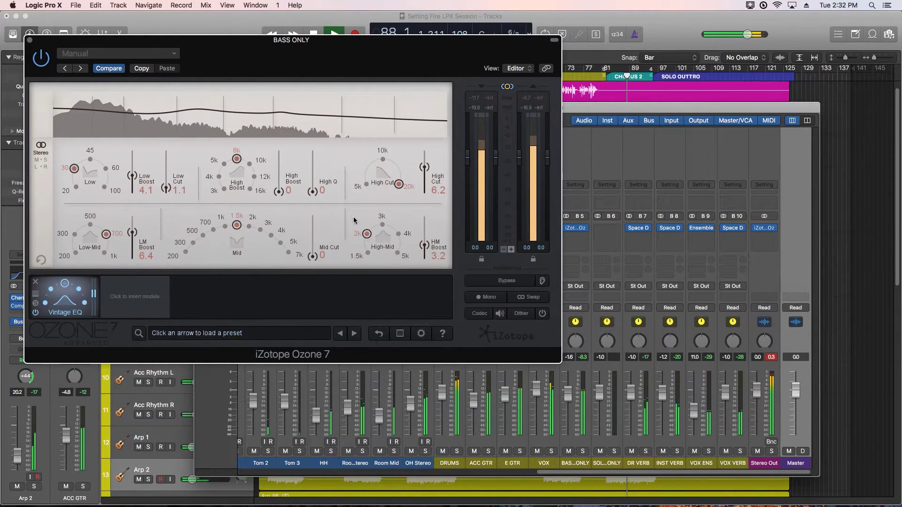
- Try a High Boost of 2.6 at 16k with a High Q of 3.8 on the bass, and return both sliders to 0
left_click(249, 189)
left_click_drag(313, 191, 278, 179)
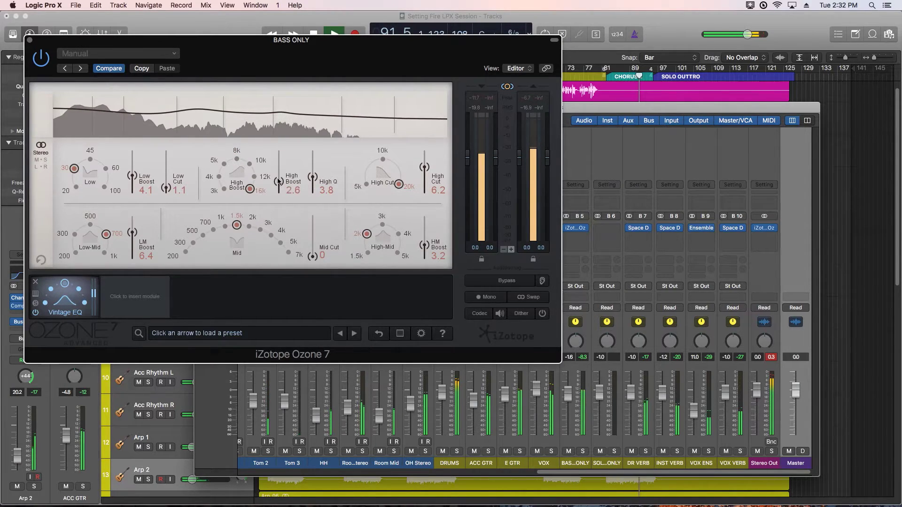
left_click_drag(312, 179, 277, 203)
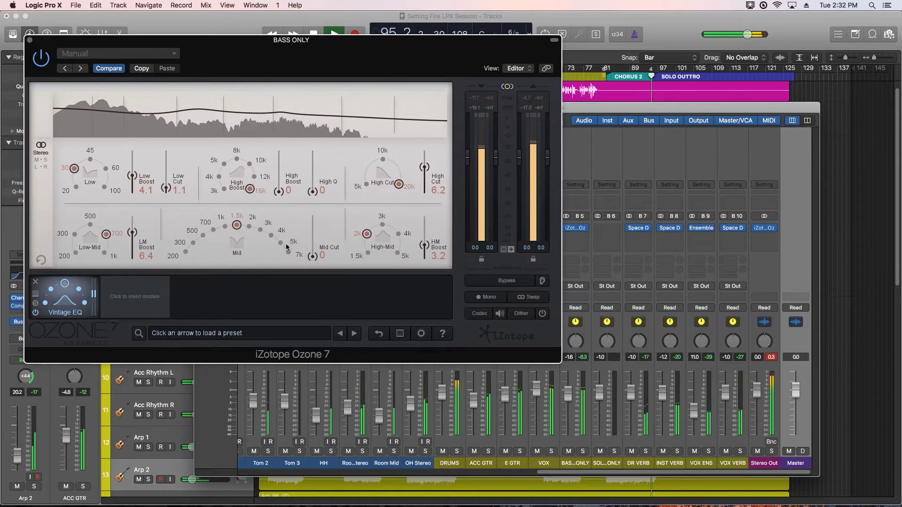
- Compare the full mix with the bass Vintage EQ bypassed and active, and stop playback with it active
left_click(35, 313)
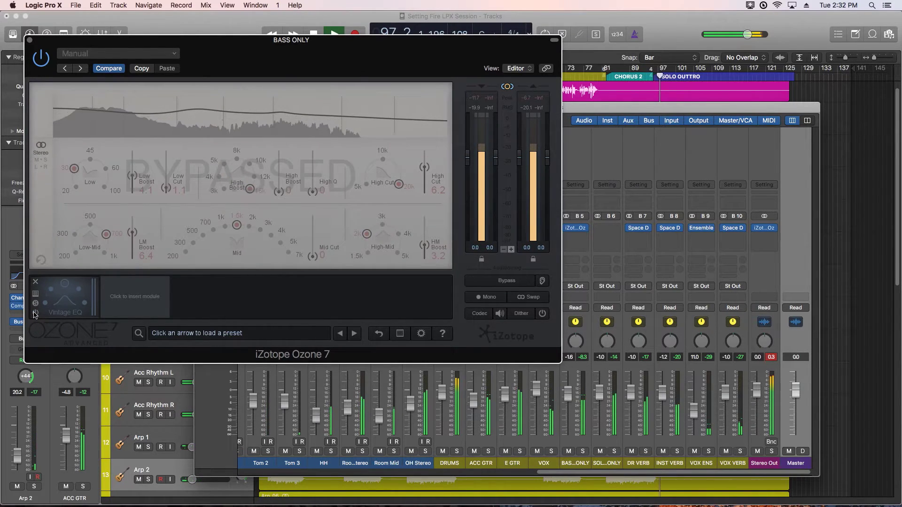
left_click(36, 313)
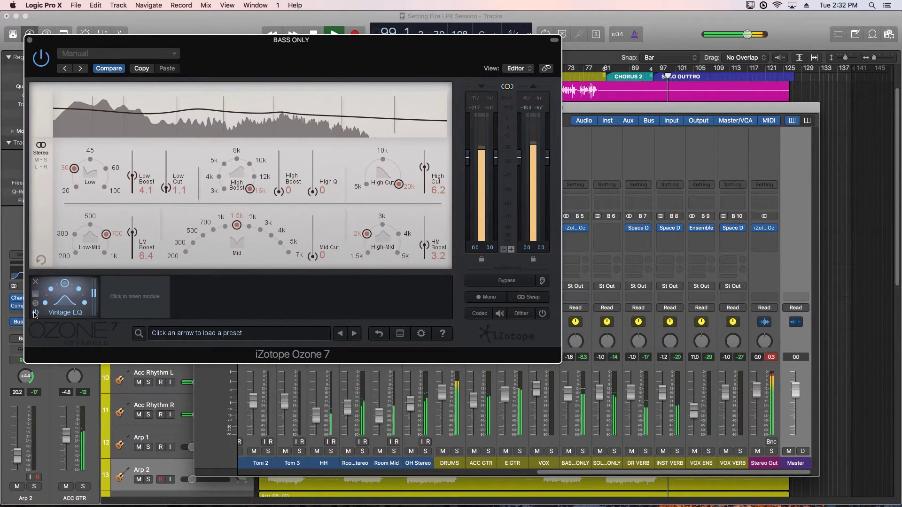
key("space")
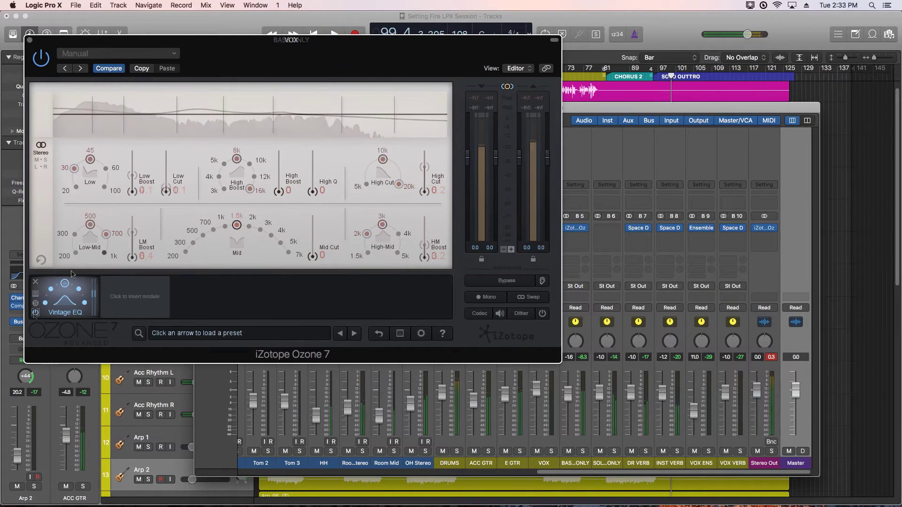
- Load the Nasal Attenuation preset in the VOX channel's Vintage EQ and close the preset manager
left_click(35, 296)
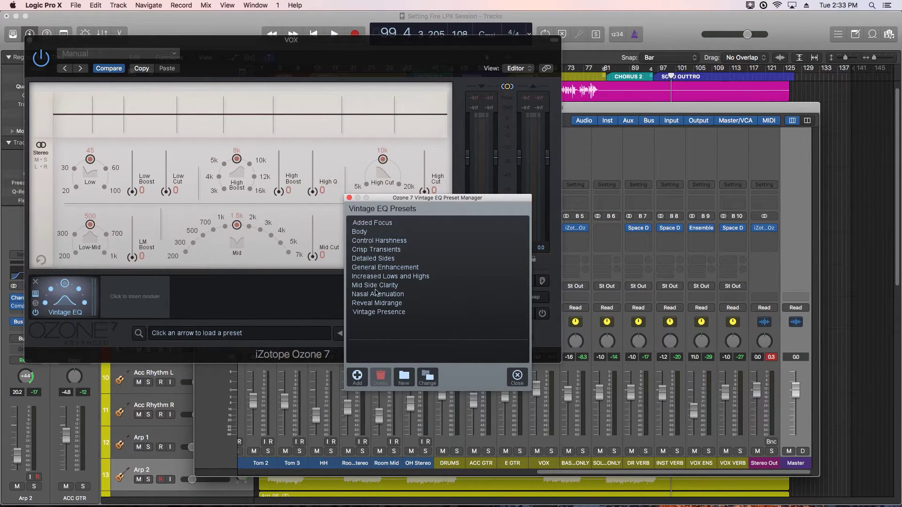
left_click(397, 295)
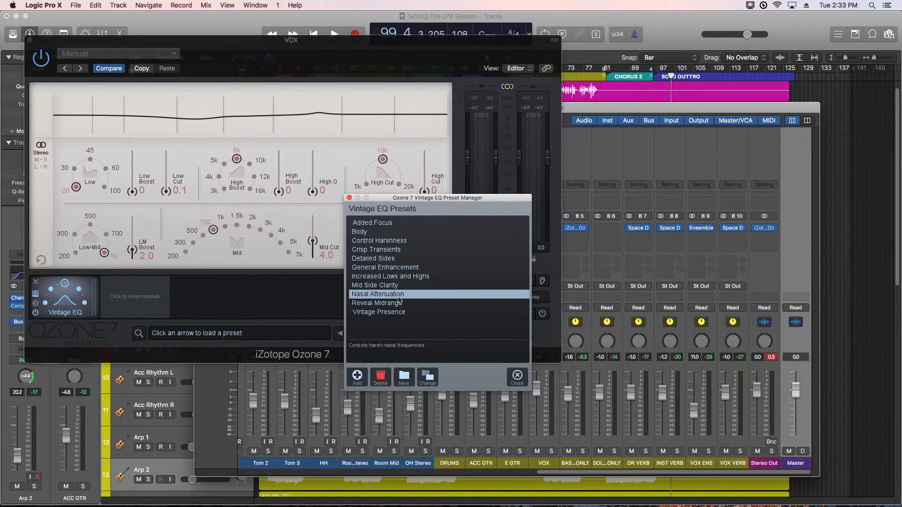
left_click(517, 379)
- Solo the VOX channel, play Verse 1, and set the vocal EQ's High Boost to 5.6 and High Q to 2.8
left_click(550, 451)
left_click_drag(360, 40, 399, 93)
key("space")
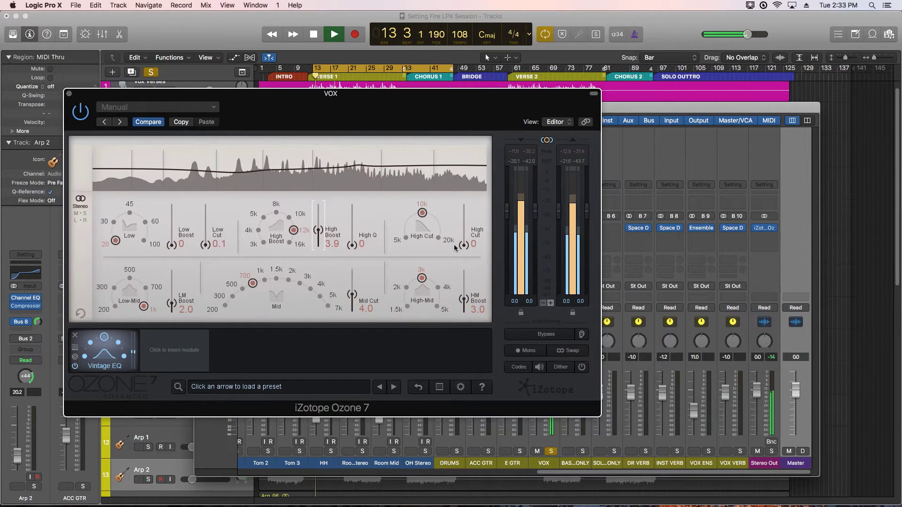
left_click_drag(318, 230, 318, 223)
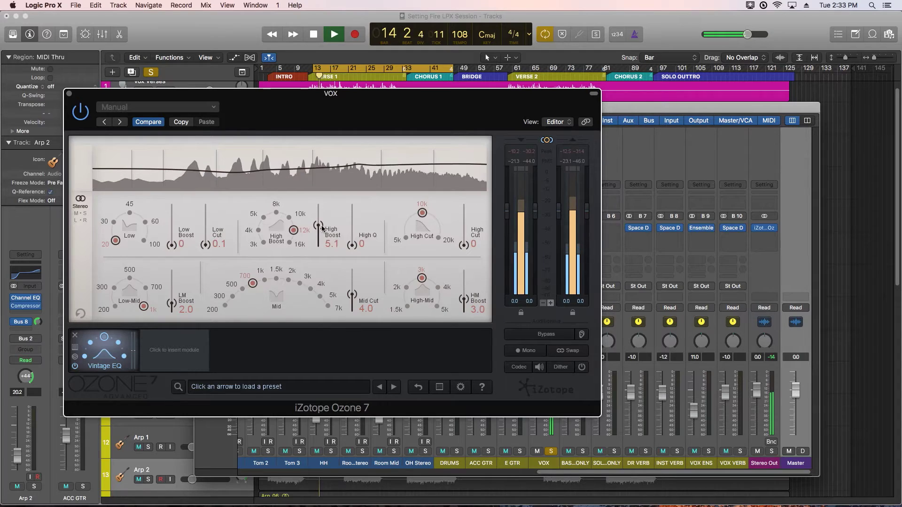
left_click_drag(354, 248, 353, 235)
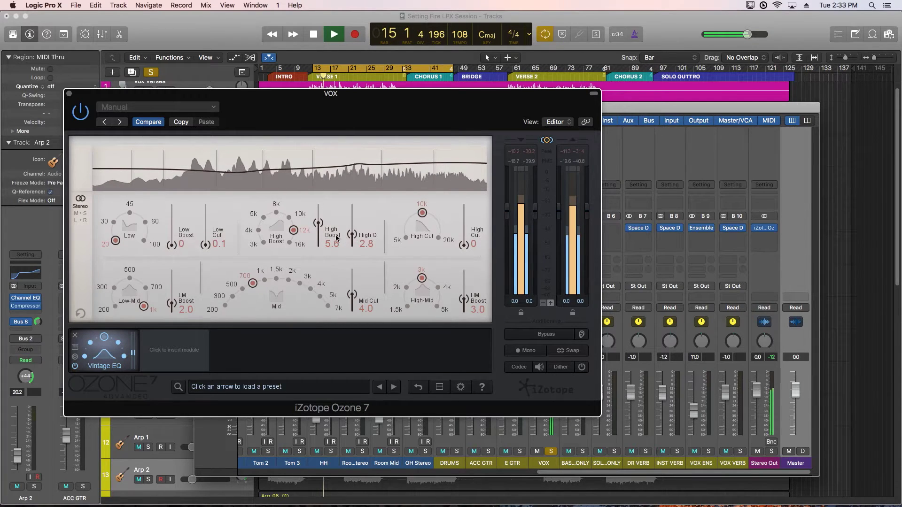
- Try the vocal EQ's High Boost at 16k, return it to 12k, and set Low-Mid to 700 with an LM Boost of 5.5
left_click(290, 243)
left_click(292, 231)
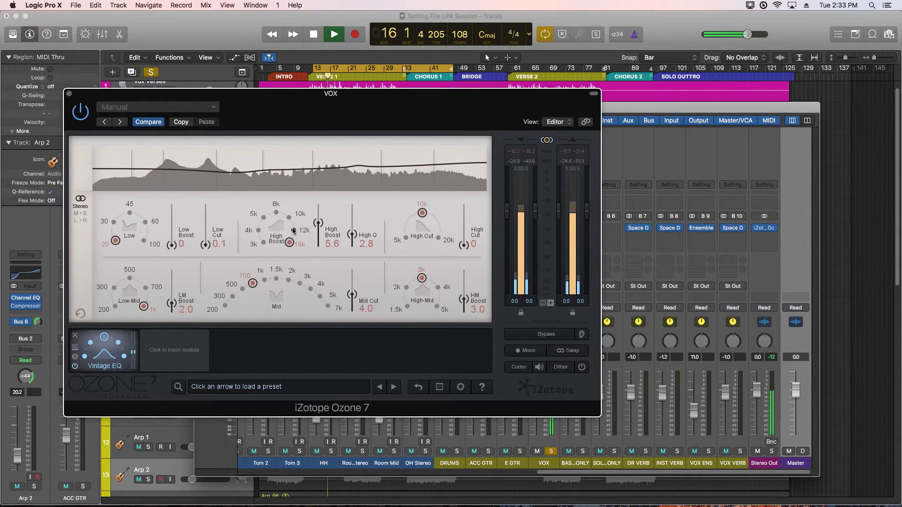
left_click(146, 287)
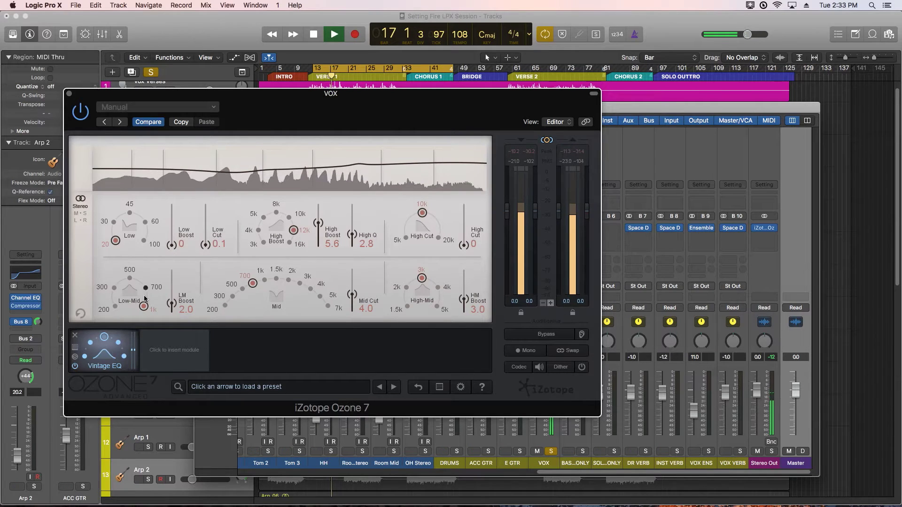
left_click_drag(174, 309, 175, 294)
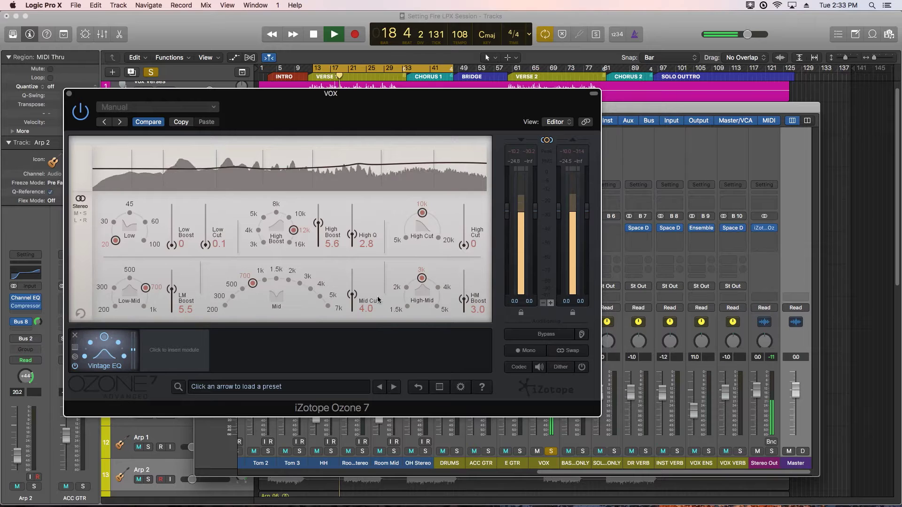
- Set the High-Mid band to 2k with an HM Boost of 5.8, and compare the soloed vocal with the EQ bypassed and active
left_click(406, 287)
left_click_drag(467, 297, 465, 288)
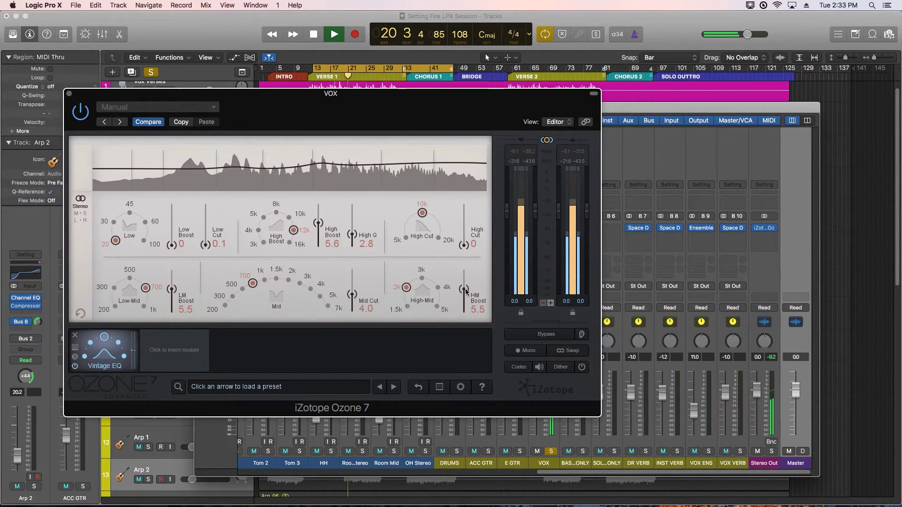
left_click(76, 367)
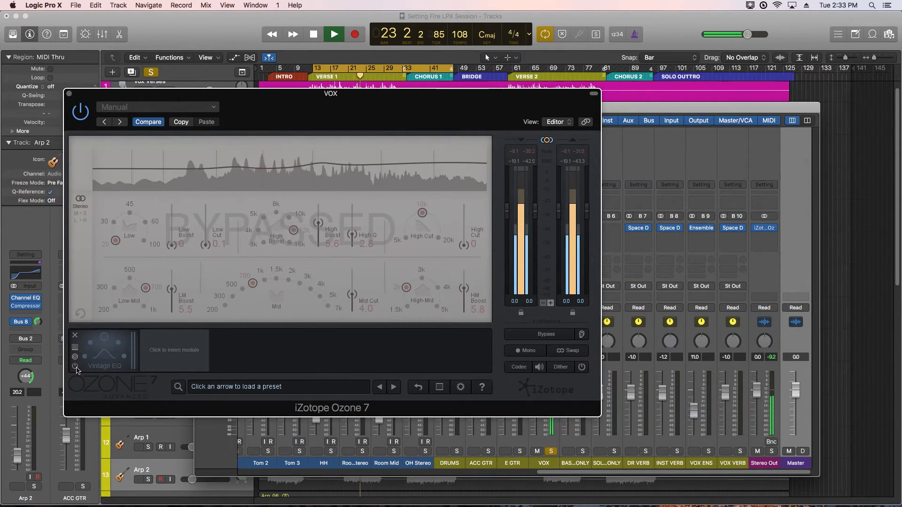
left_click(75, 367)
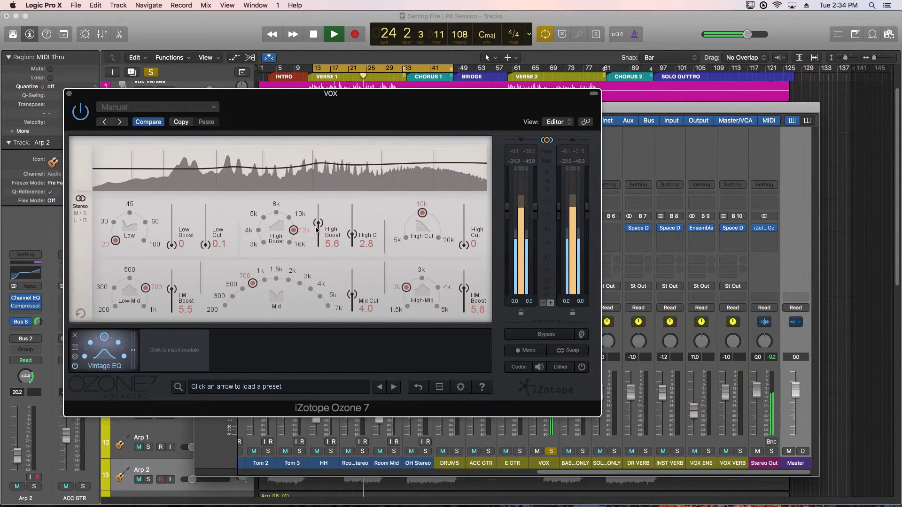
- Set the vocal EQ's High Boost to 6.7 and Mid Cut to 0, and unsolo VOX to replay Verse 1 with the full mix
left_click_drag(319, 223, 319, 220)
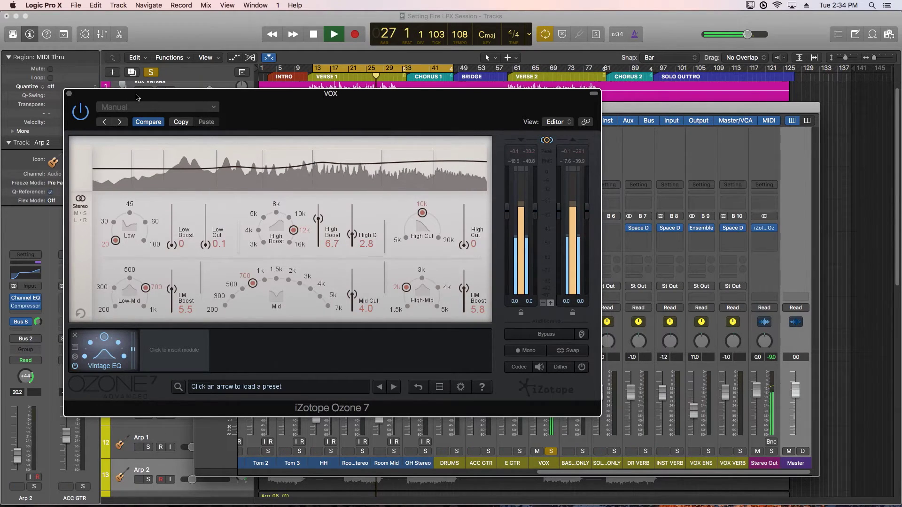
key("s")
key("space")
key("space")
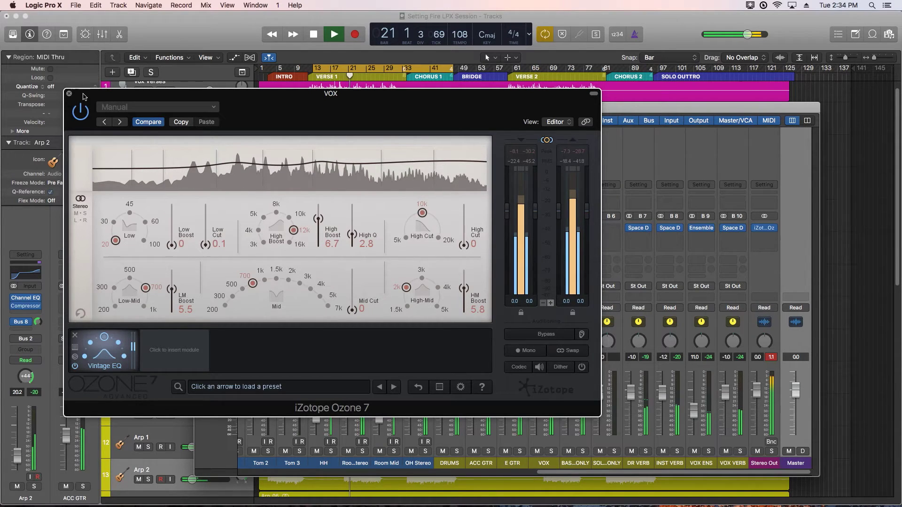
- Close the VOX plug-in window, stop playback, lower the selected bus faders together by about 3 dB, and set the VOX fader to -0.9 dB
key("super+w")
key("space")
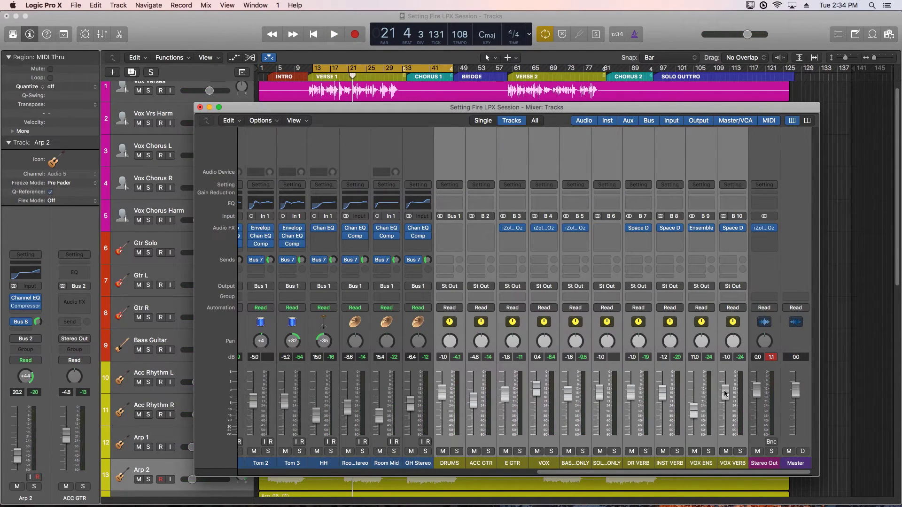
left_click_drag(725, 391, 724, 400)
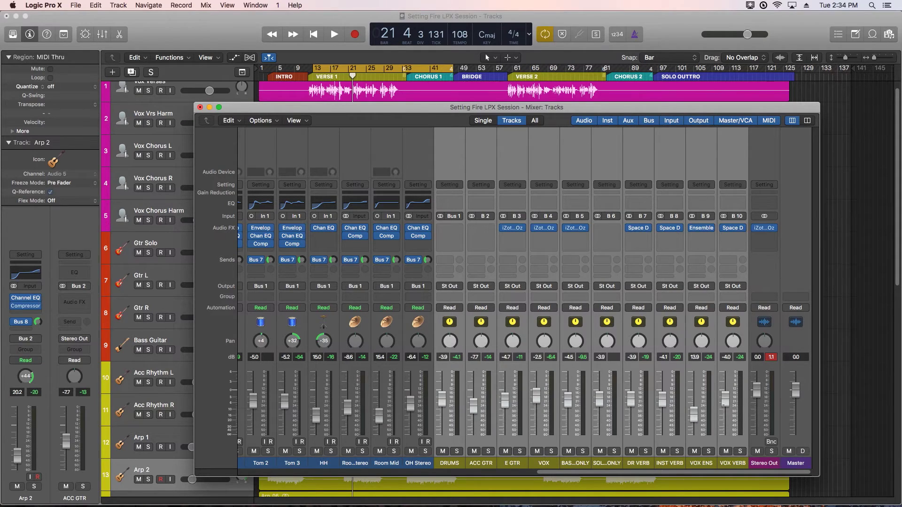
left_click(553, 466)
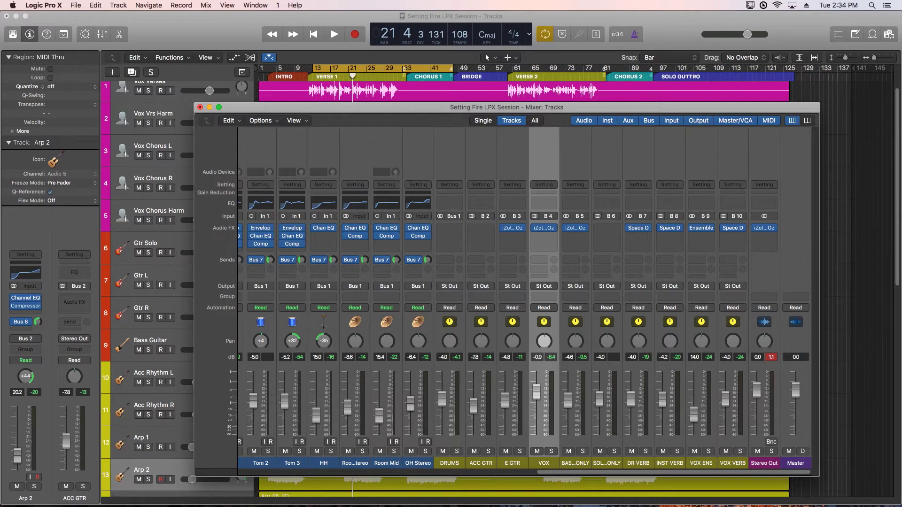
- Reopen Ozone on VOX, play Verse 1, and set High Boost to 5.8 and the Low-Mid band to 500 with an LM Boost of 4.6
left_click(544, 228)
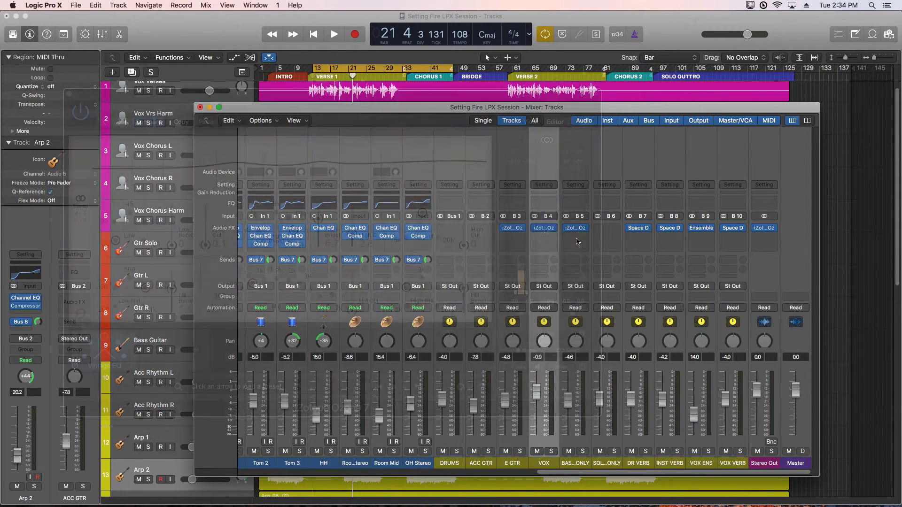
key("space")
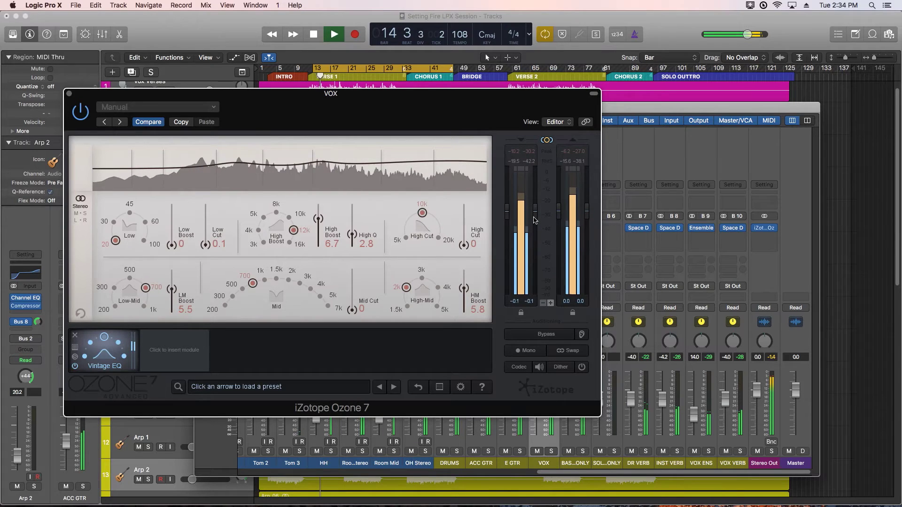
left_click_drag(318, 219, 320, 221)
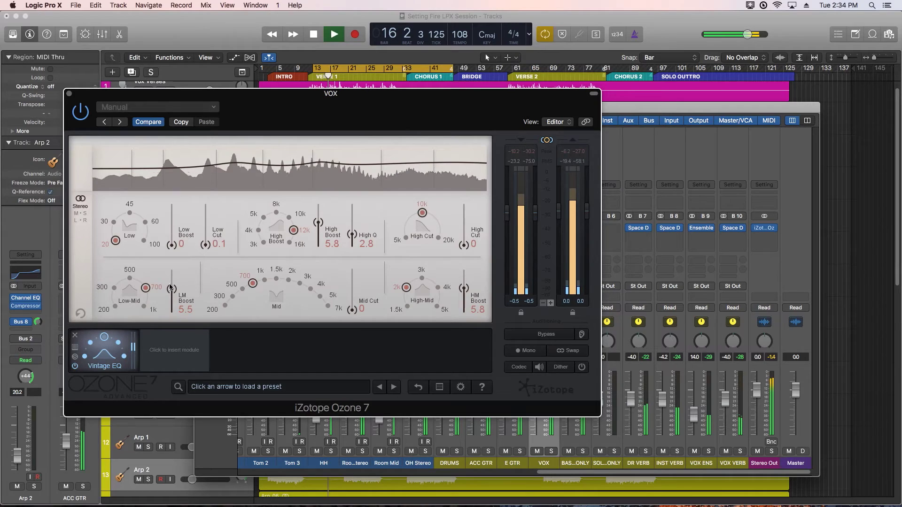
left_click_drag(172, 289, 172, 293)
left_click(127, 281)
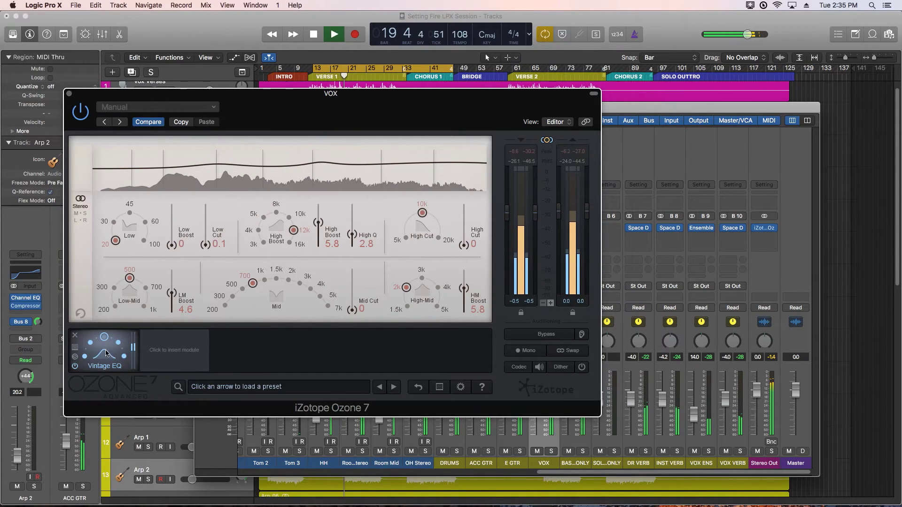
- Compare the full mix with the vocal EQ bypassed and active, and play from Chorus 1 into the Bridge with looping off, stopping there
left_click(75, 366)
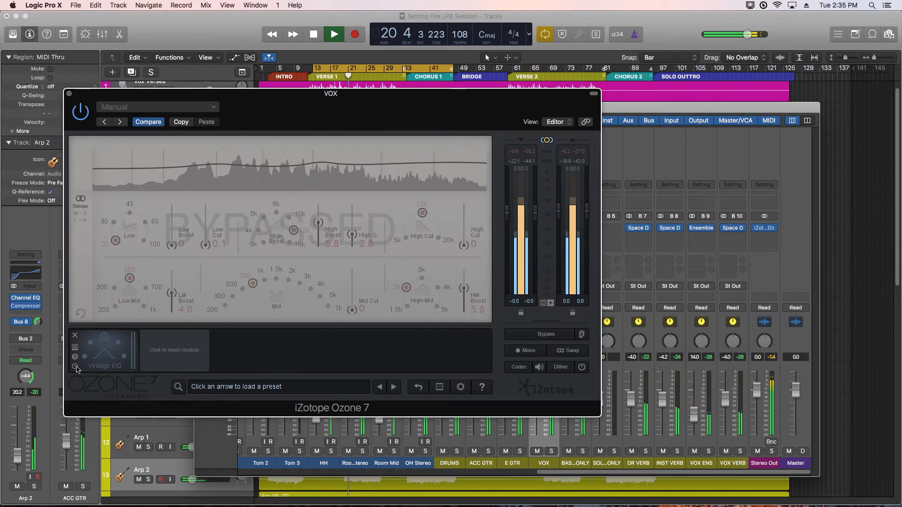
left_click(75, 366)
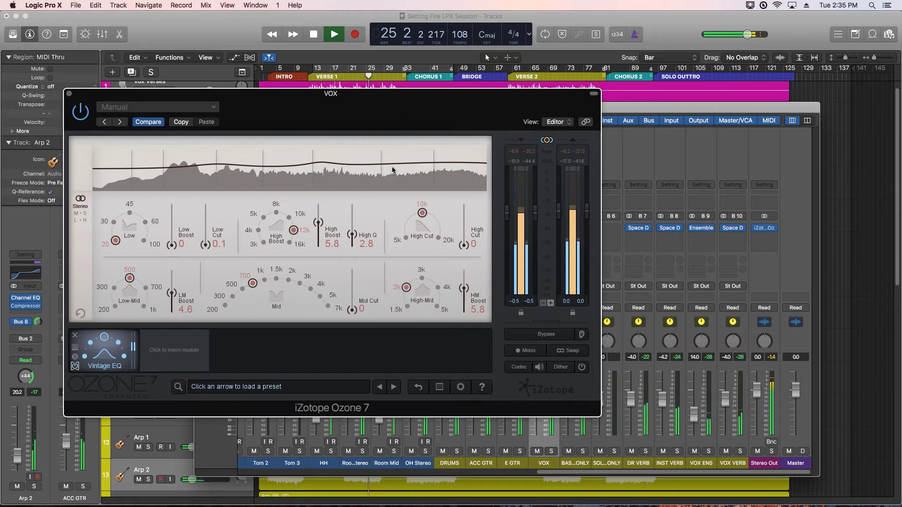
left_click(406, 79)
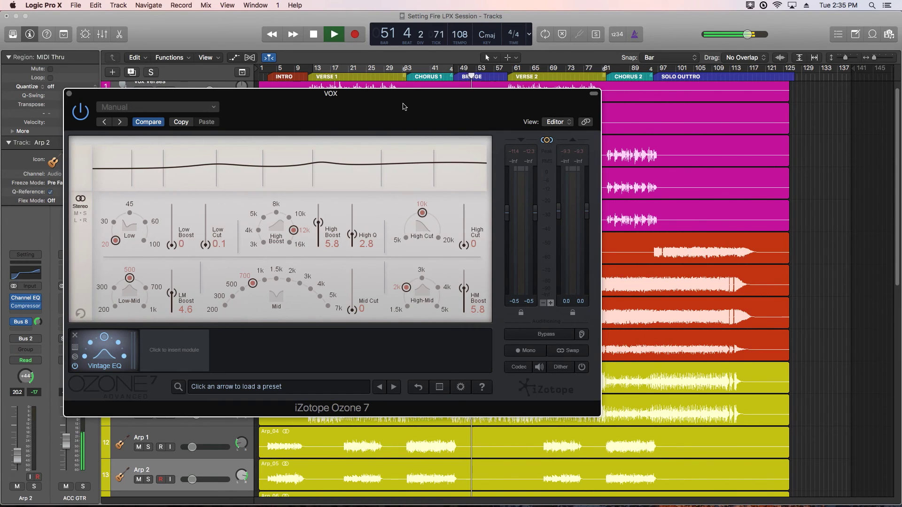
key("space")
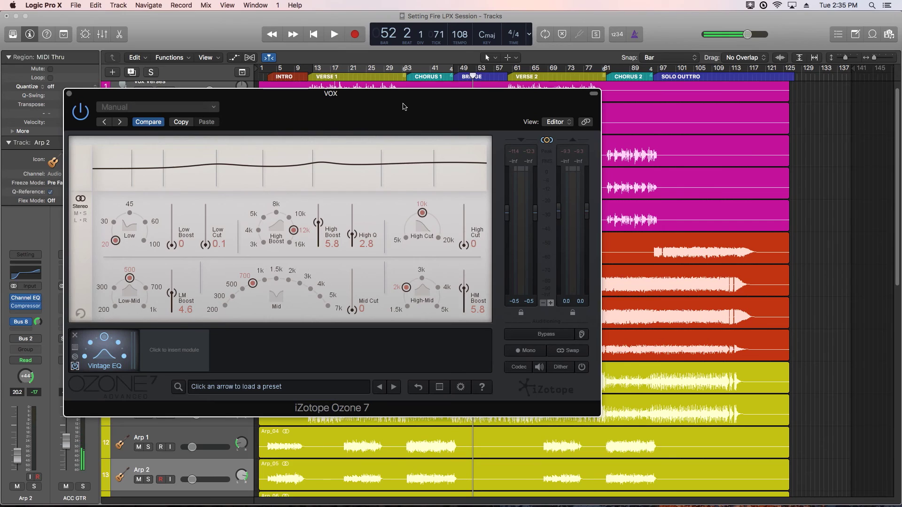